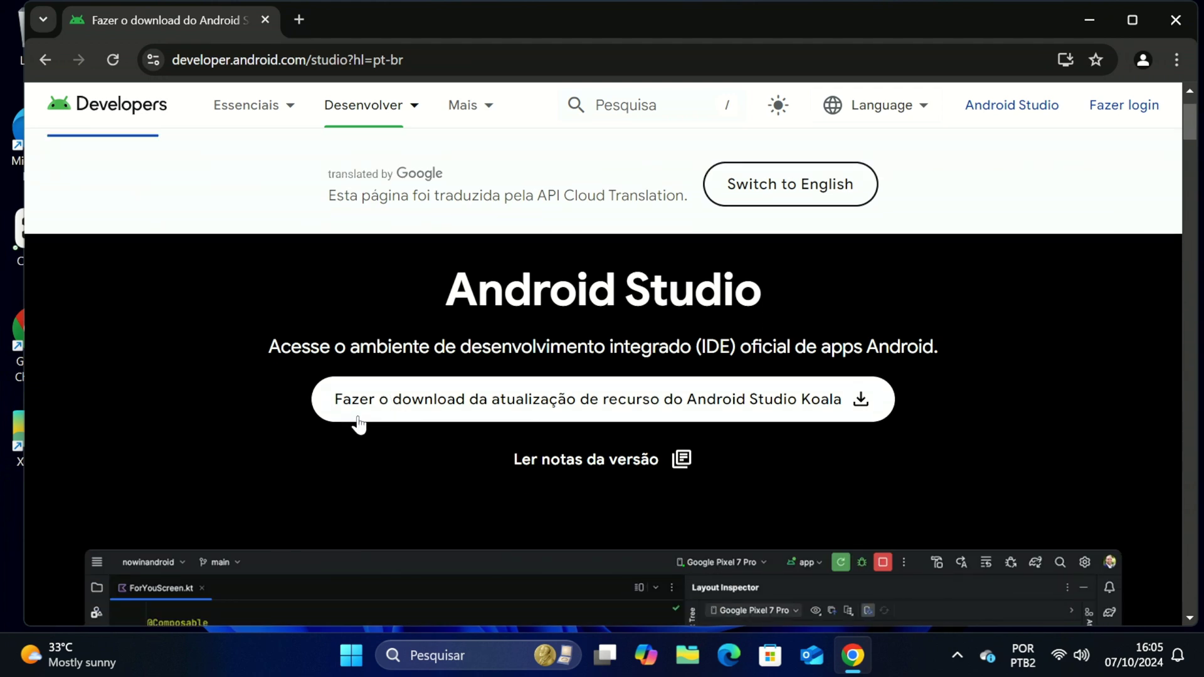
- Accept the terms and conditions and download Android Studio Koala Feature Drop 2024.1.2 for Windows
click(416, 400)
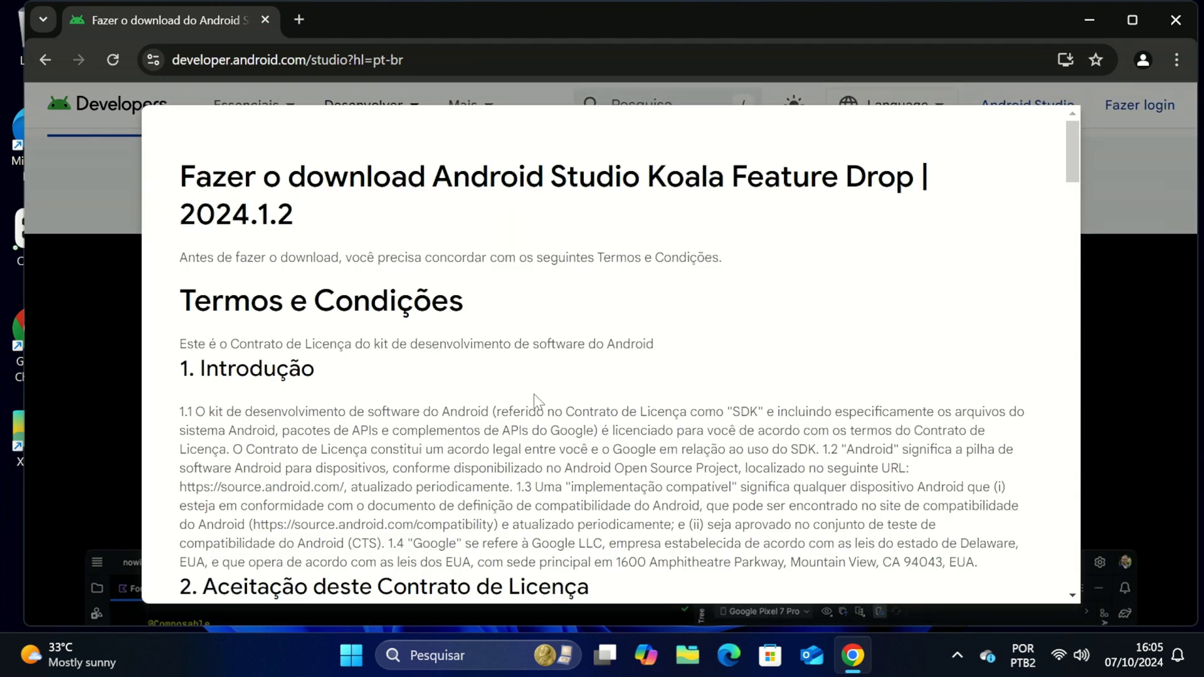
scroll(533, 394, down, 5)
scroll(505, 429, down, 20)
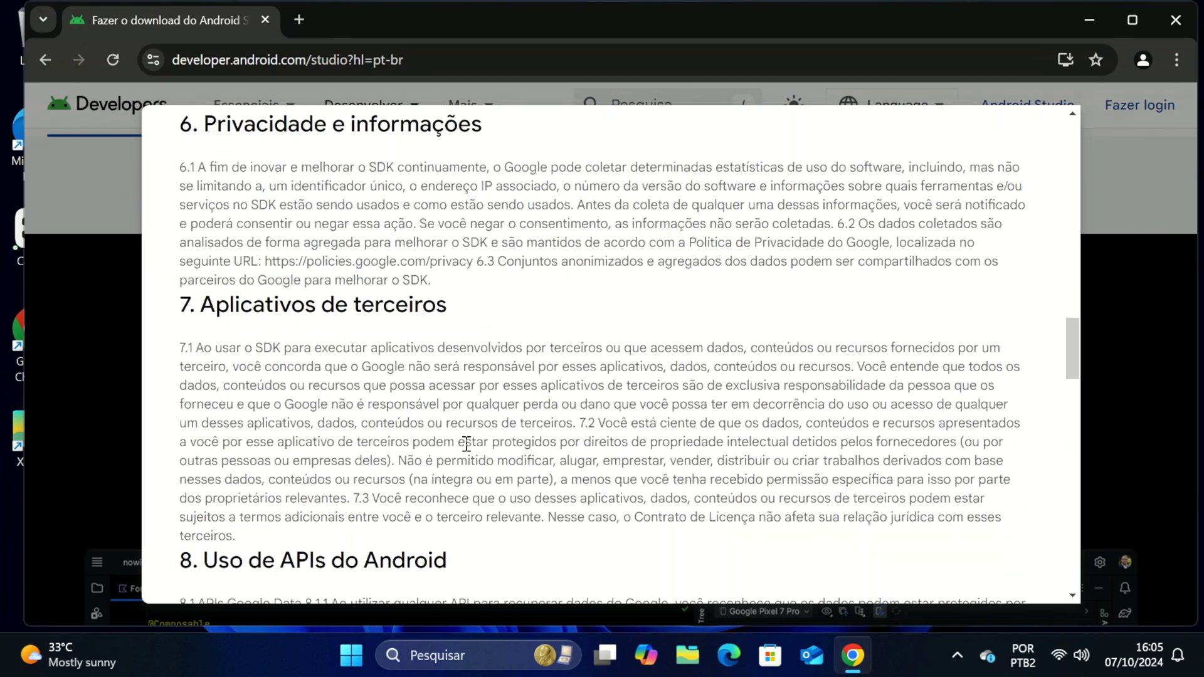
scroll(454, 458, down, 20)
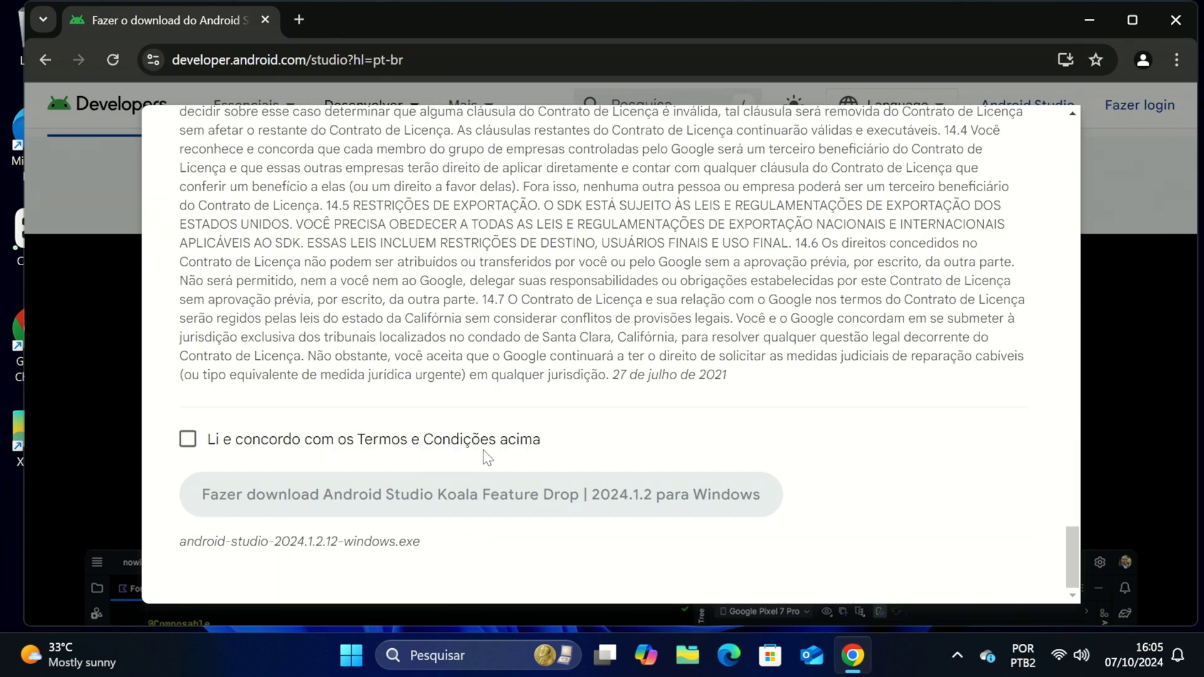
click(237, 449)
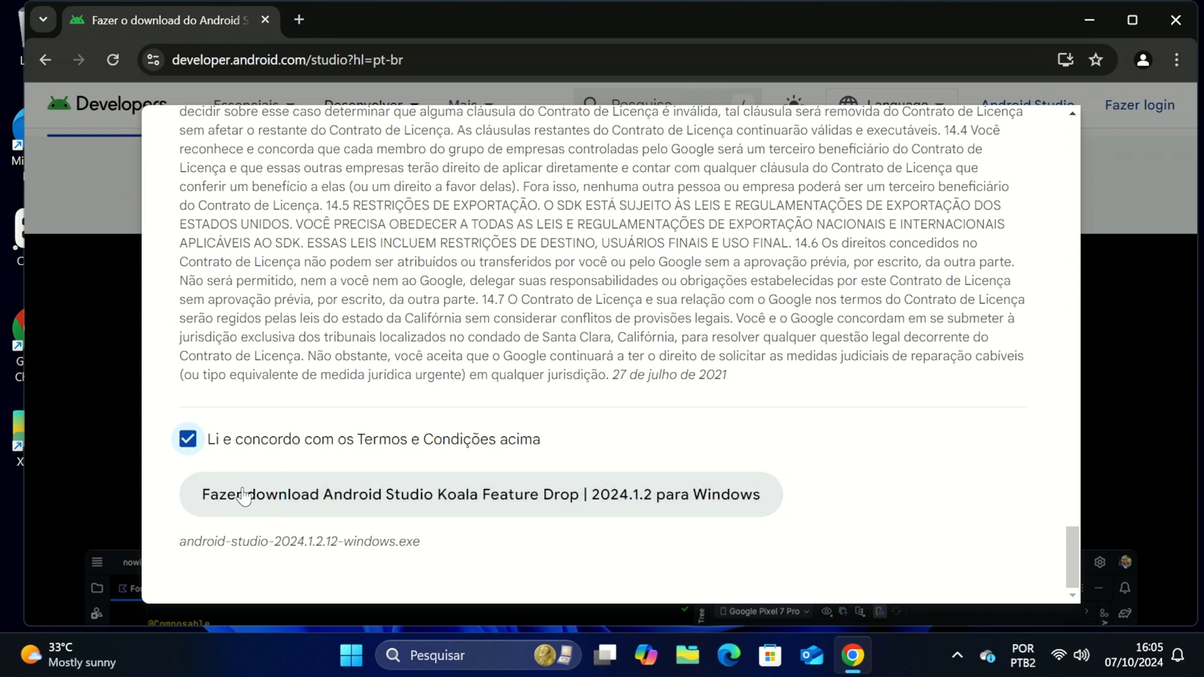
click(304, 506)
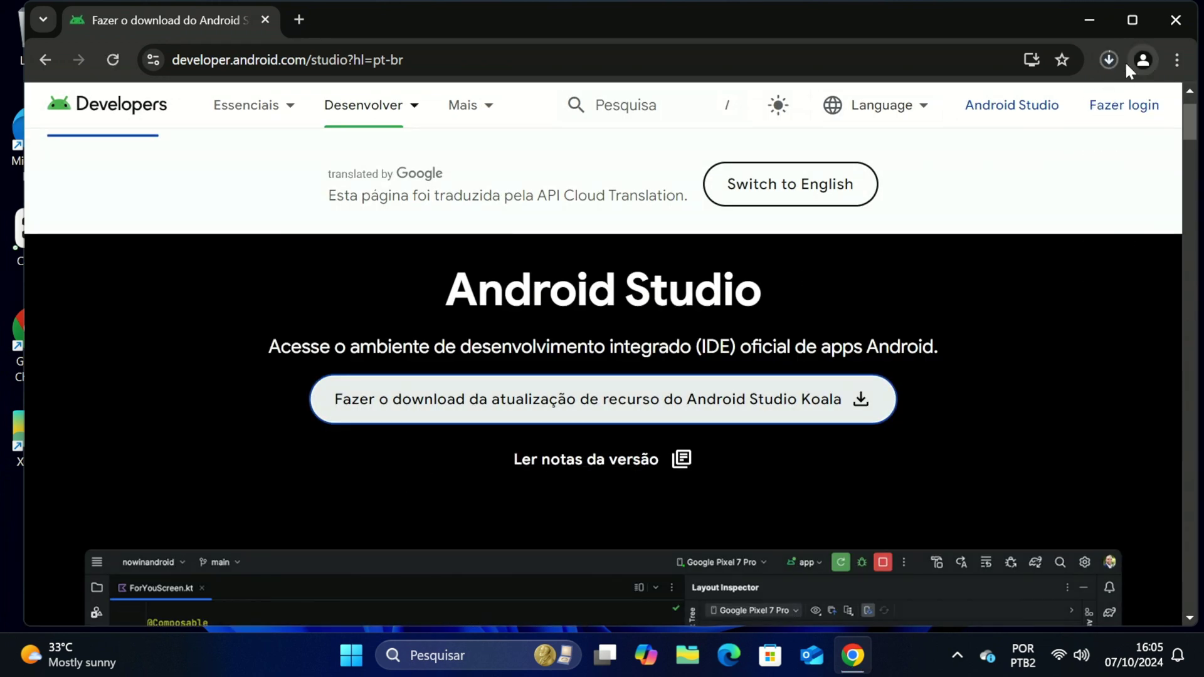
- Run the downloaded android-studio-2024.1.2.12-windows.exe, close the browser, and allow the installer to make changes to the device
mouse_move(997, 143)
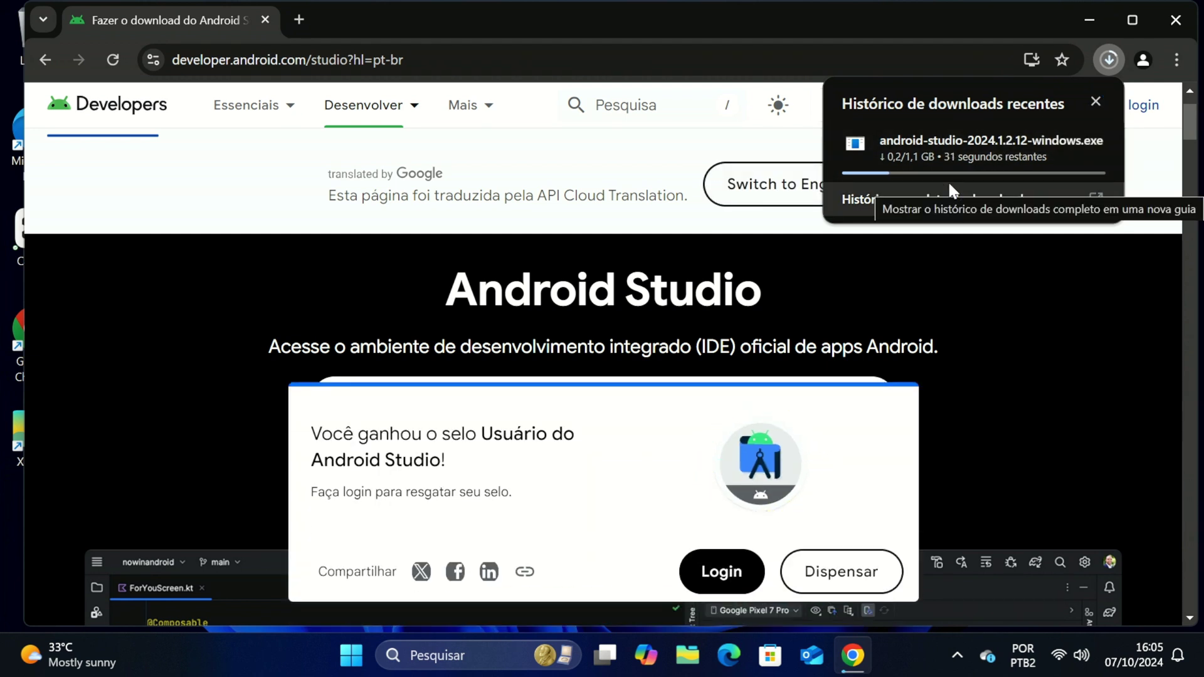
mouse_move(943, 156)
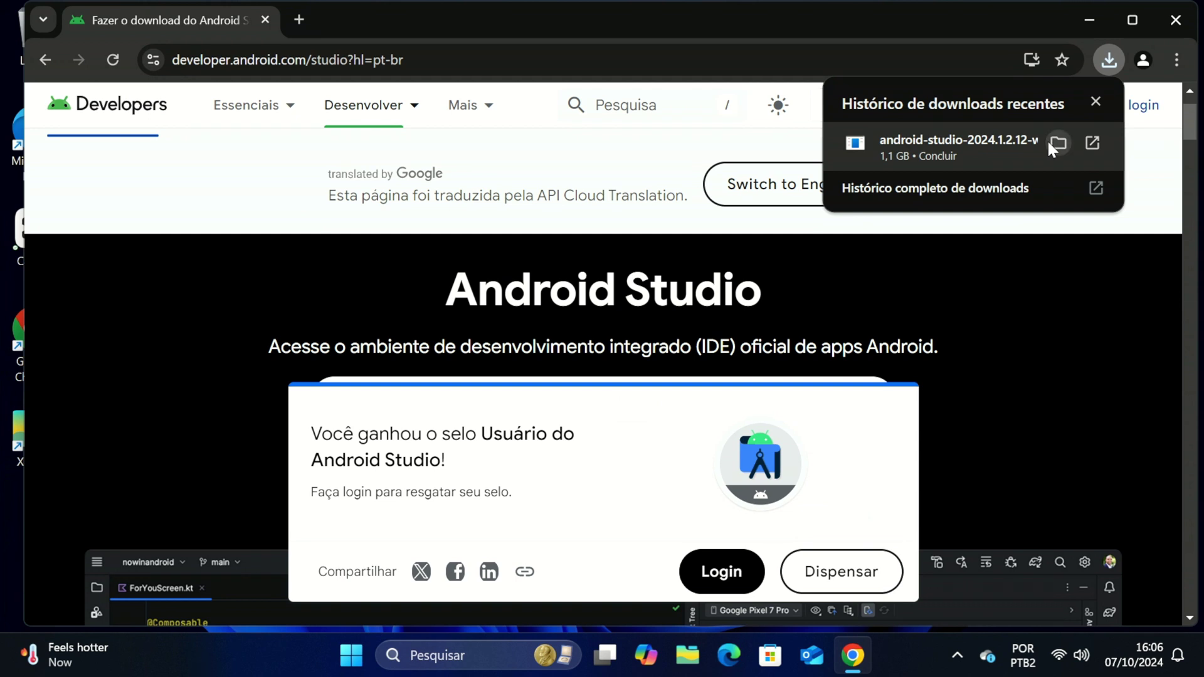
click(929, 145)
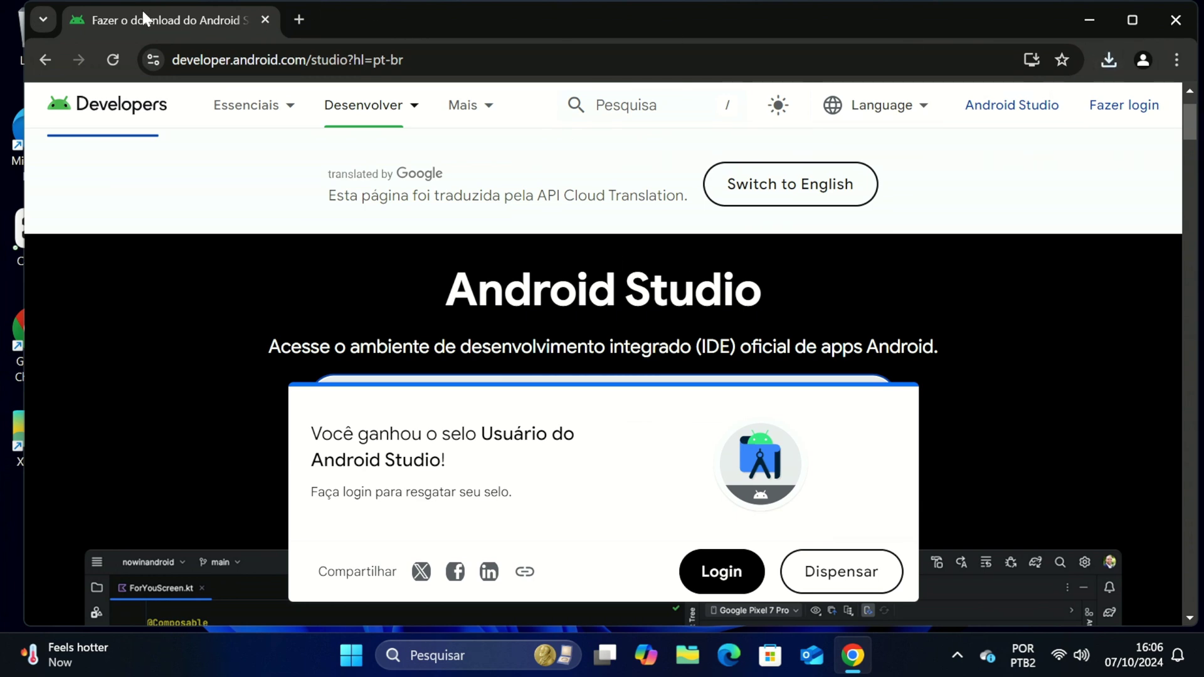
click(1176, 19)
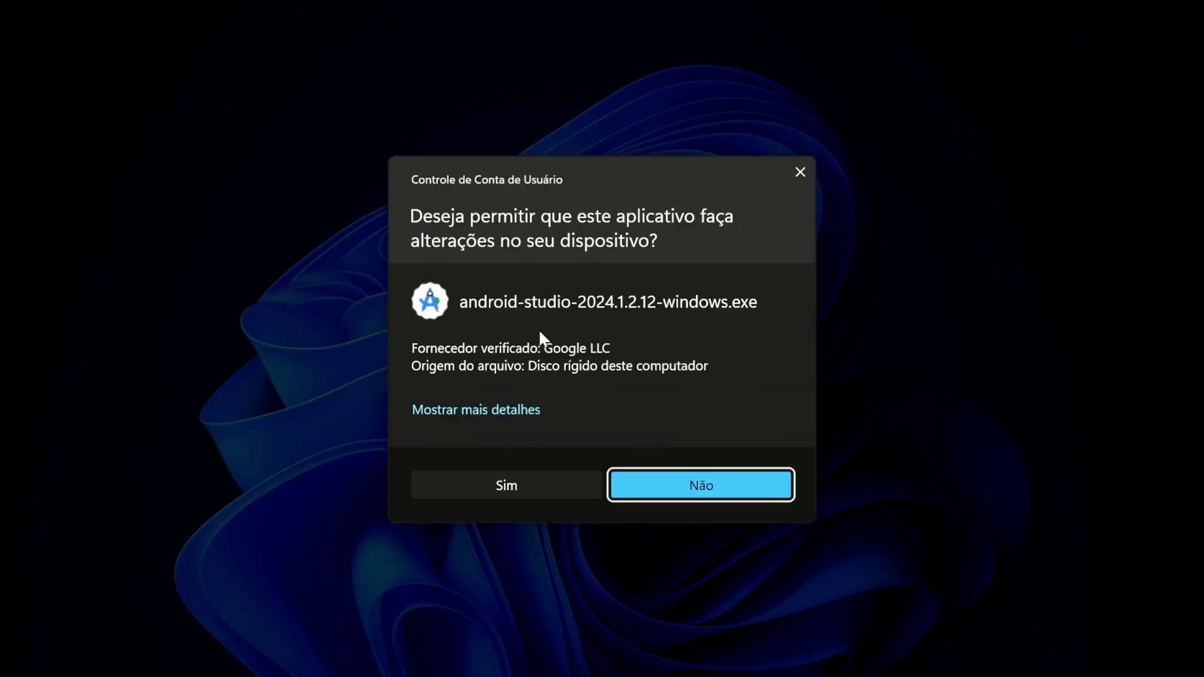
click(507, 484)
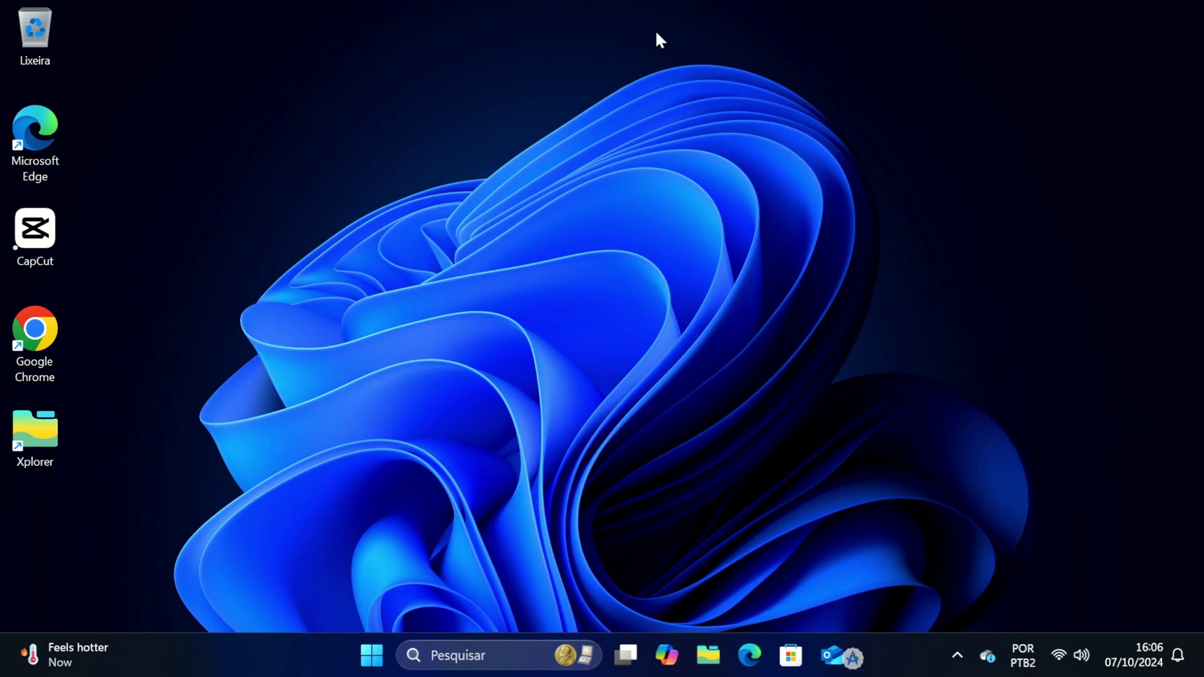
- Install Android Studio with the default setup options and finish with Start Android Studio enabled
click(706, 474)
click(707, 476)
click(707, 473)
click(707, 473)
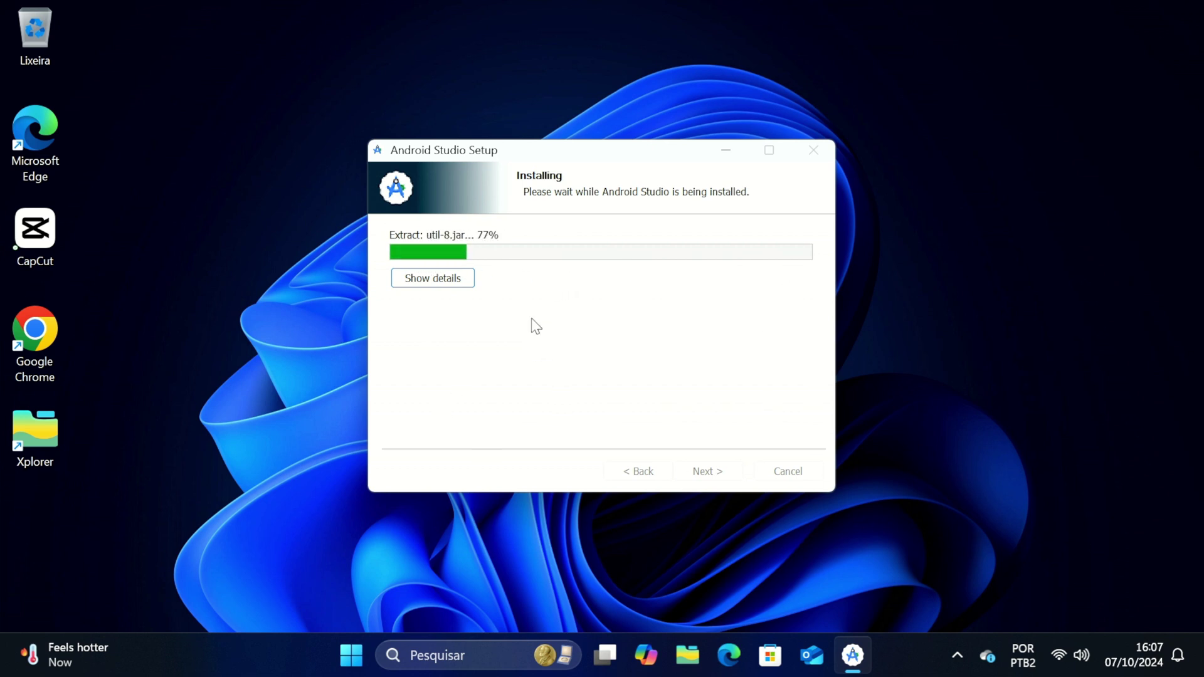
click(720, 471)
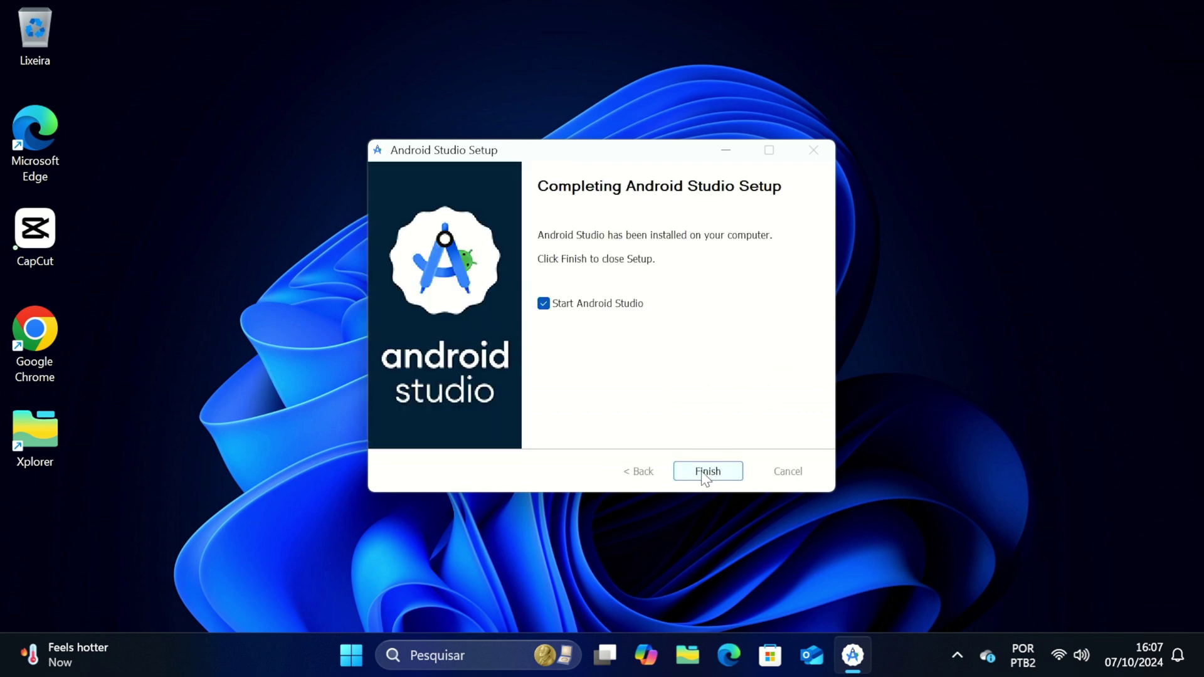
click(711, 477)
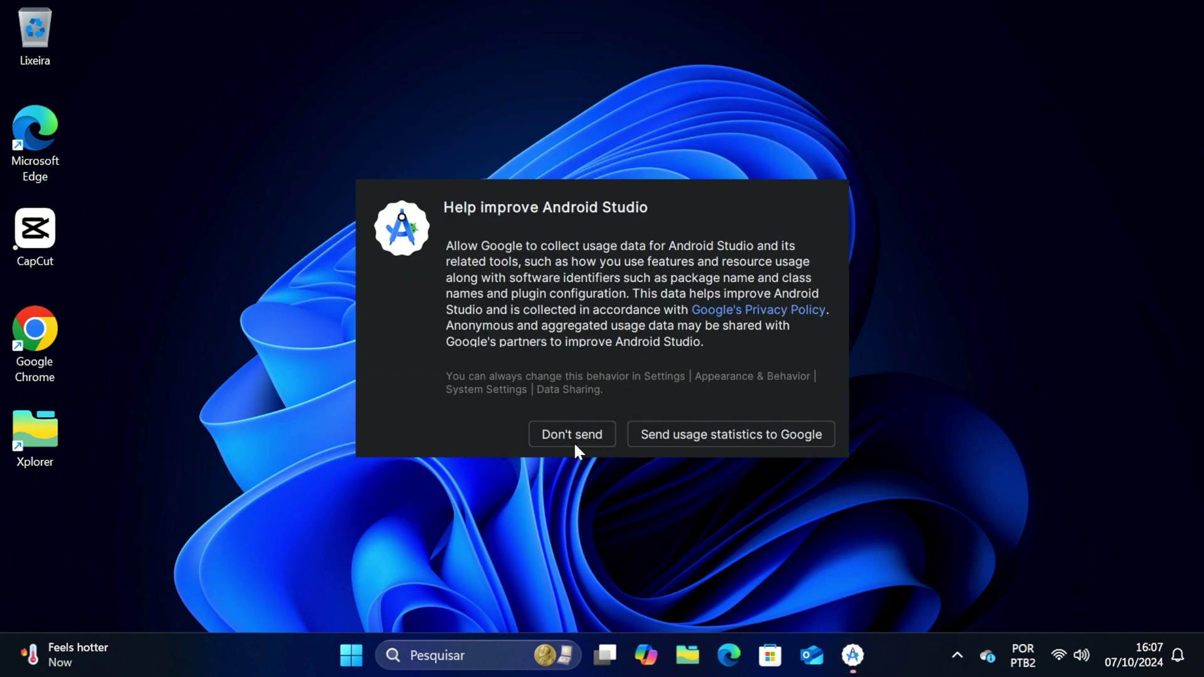
- Decline sending usage statistics and proceed through the setup wizard with the Standard install type and its listed settings
click(549, 435)
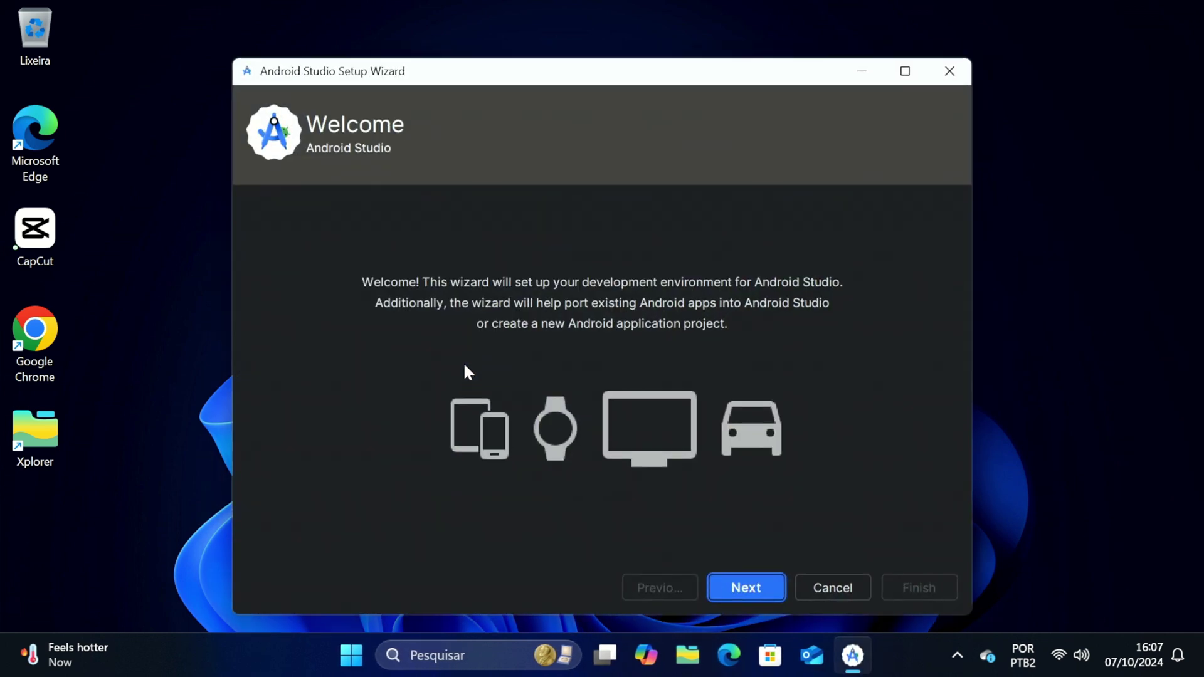
click(748, 584)
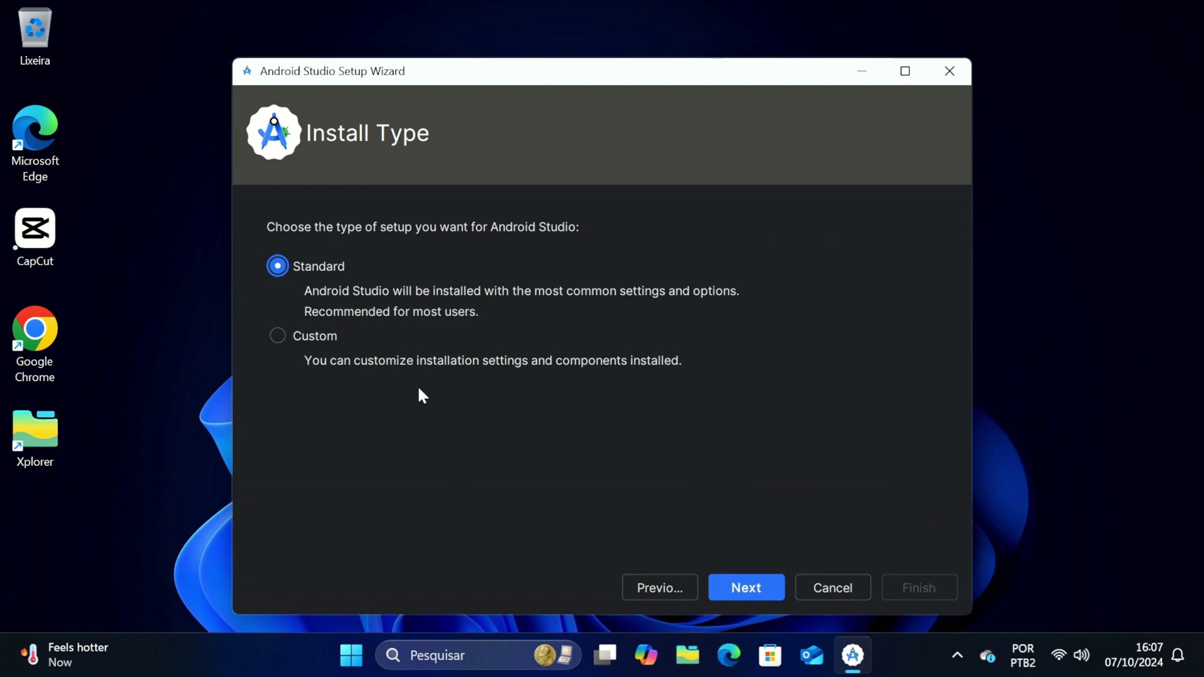
click(750, 592)
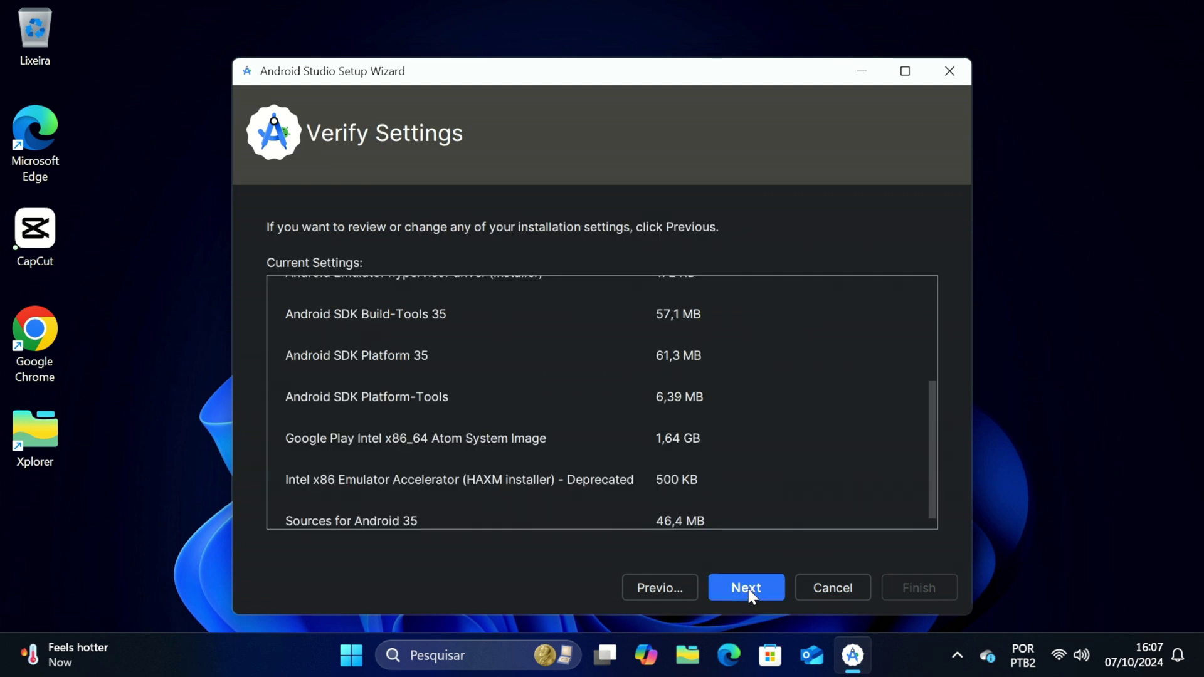
scroll(413, 351, up, 5)
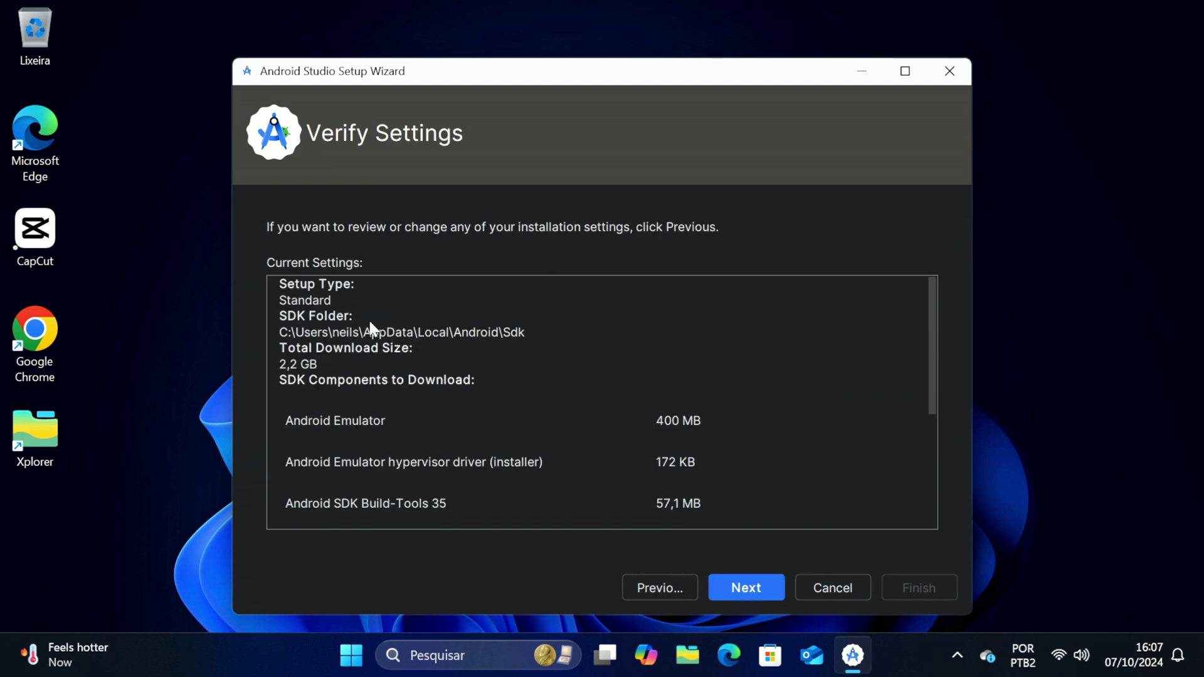
click(735, 586)
- Accept the android-sdk-license and intel-android-extra-license agreements and start the component download
click(919, 520)
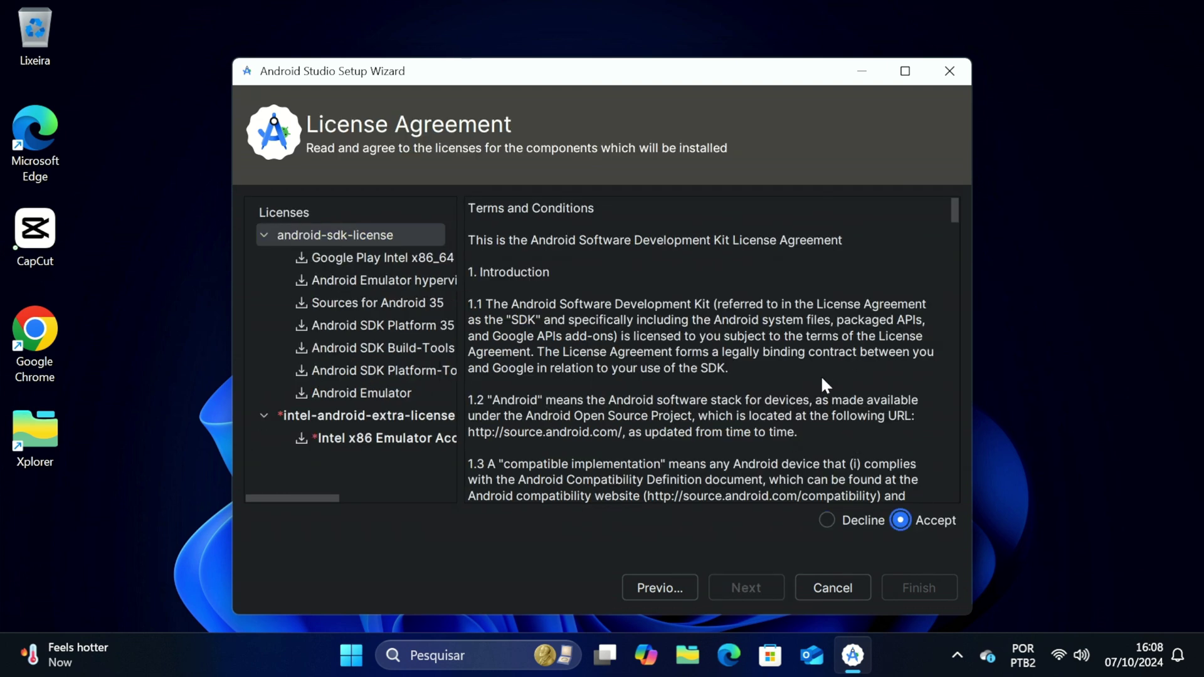
scroll(823, 379, down, 20)
scroll(780, 429, up, 20)
click(300, 419)
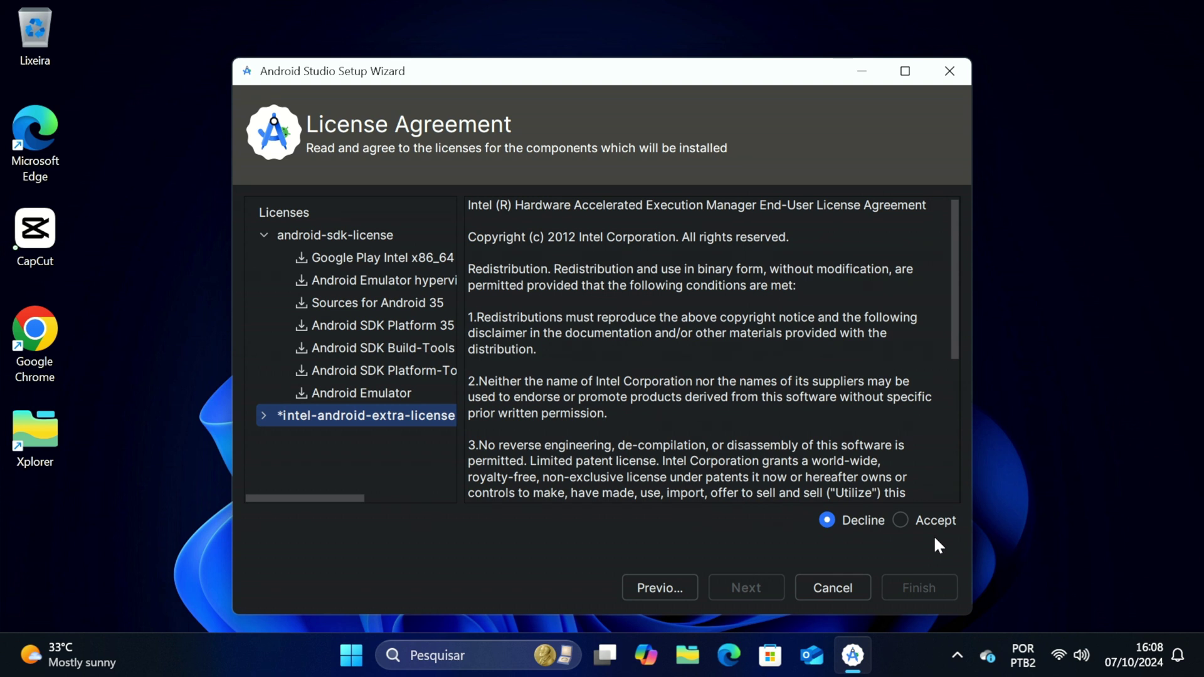
click(921, 521)
click(923, 577)
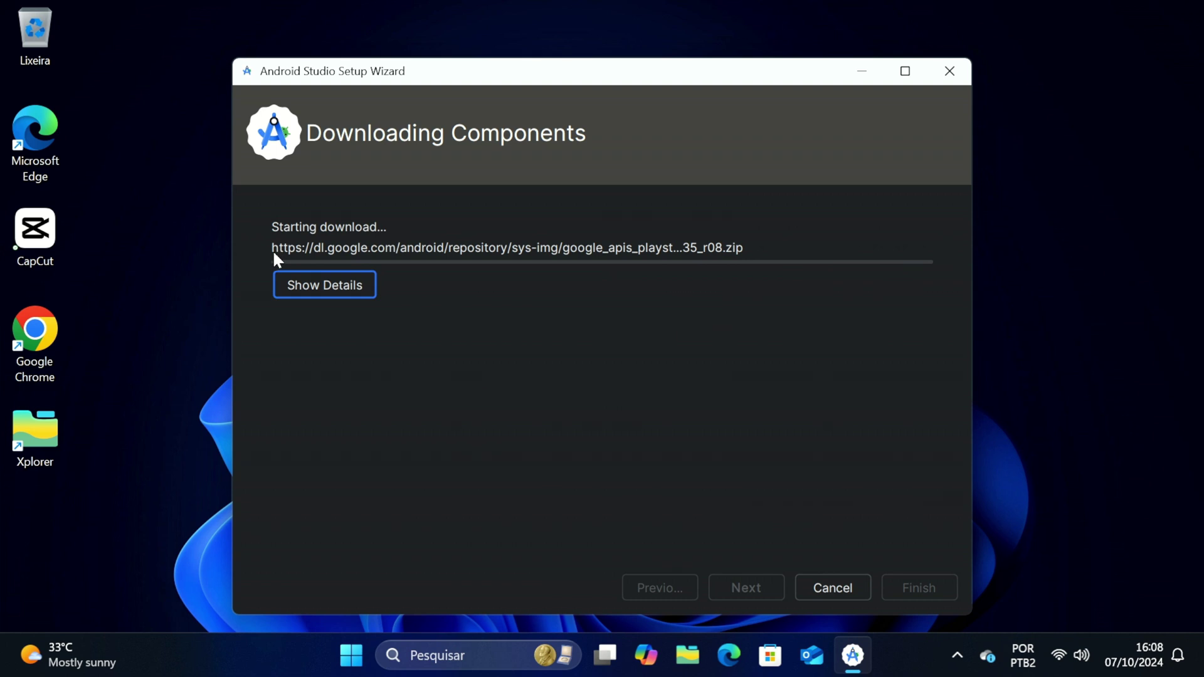
- Show the component download details and review the installation log
click(354, 291)
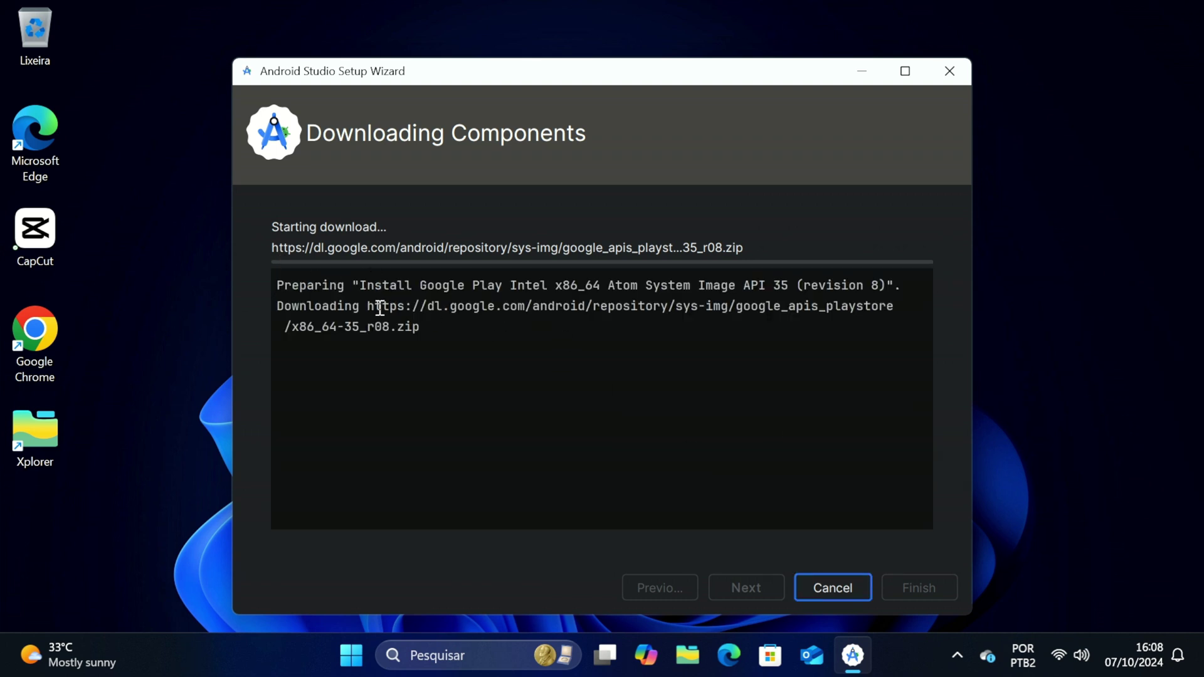
click(577, 395)
key(ctrl+a)
click(612, 408)
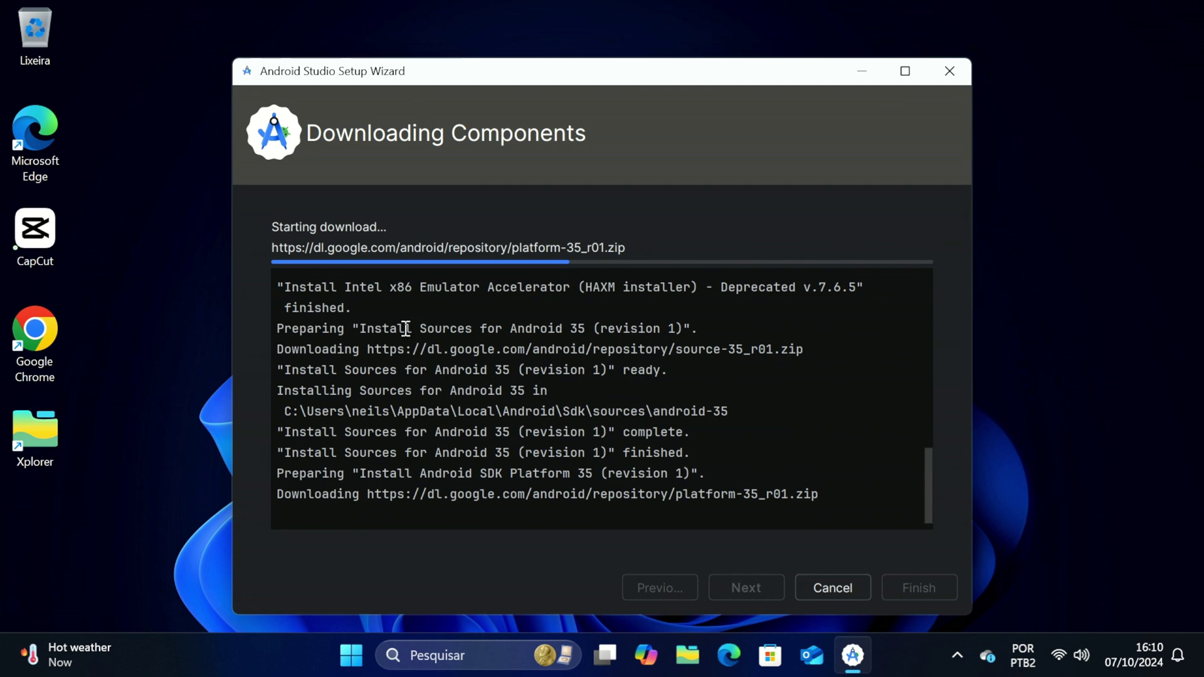
scroll(406, 352, up, 10)
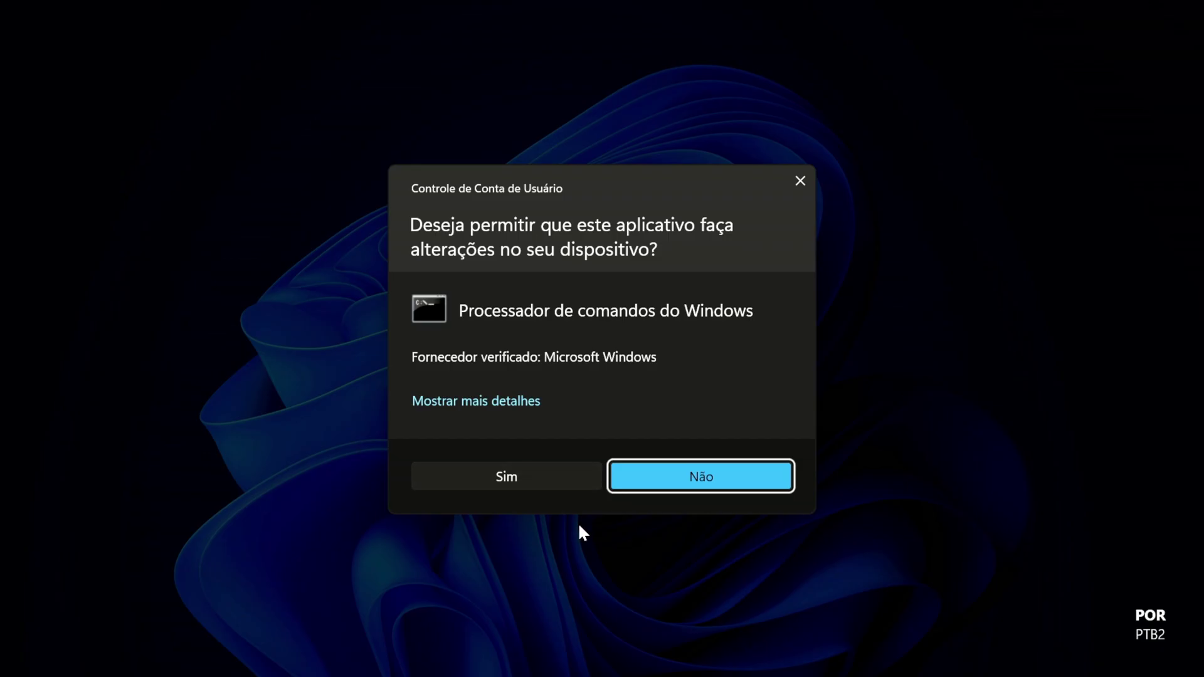
- Allow the Windows command processor to make changes and finish the Android Studio Setup Wizard
click(528, 478)
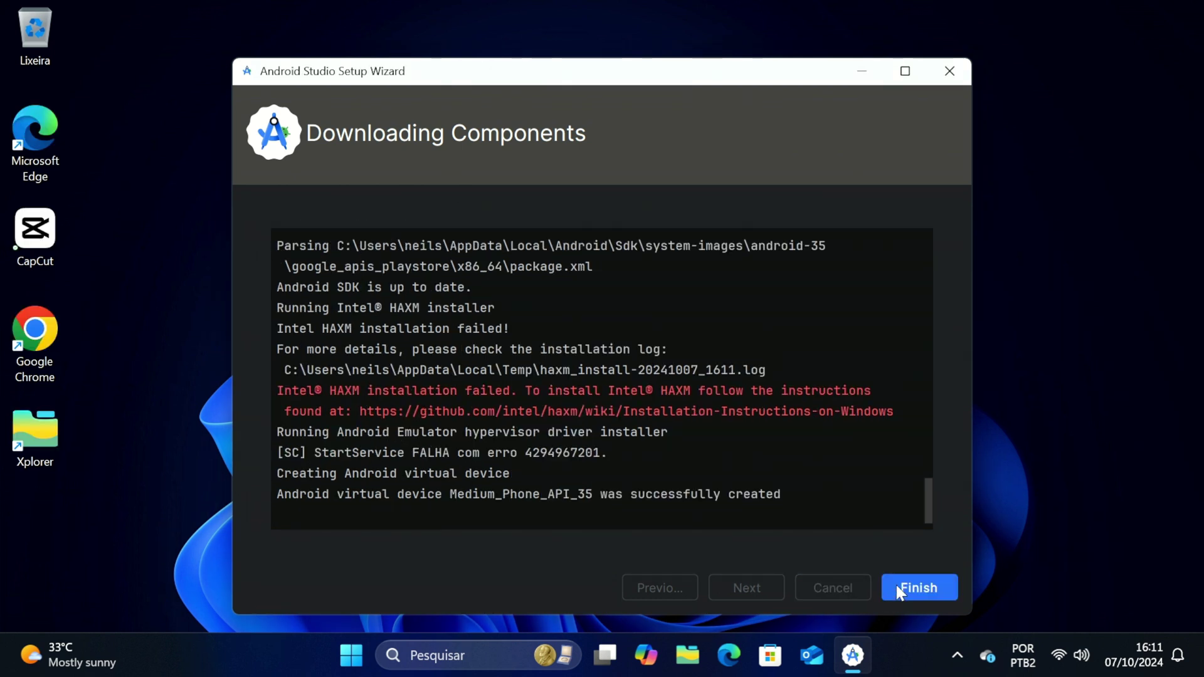
drag(272, 390, 442, 390)
click(443, 391)
click(917, 589)
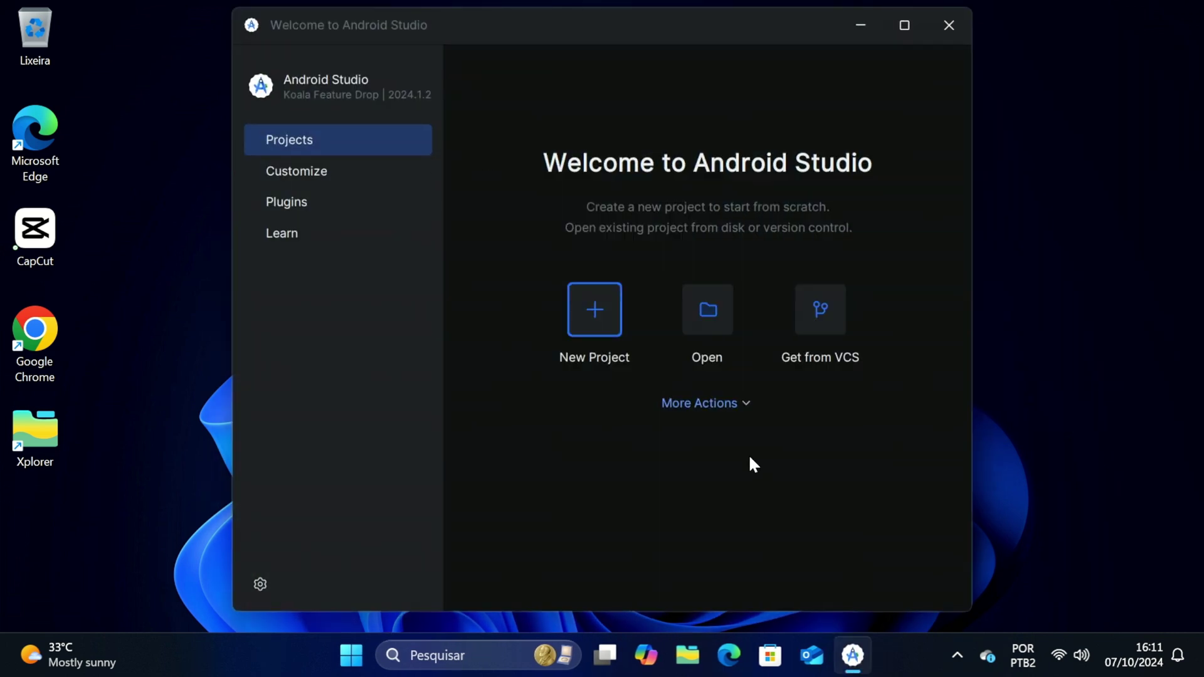
- Open the Virtual Device Manager and start creating a new virtual device
click(729, 407)
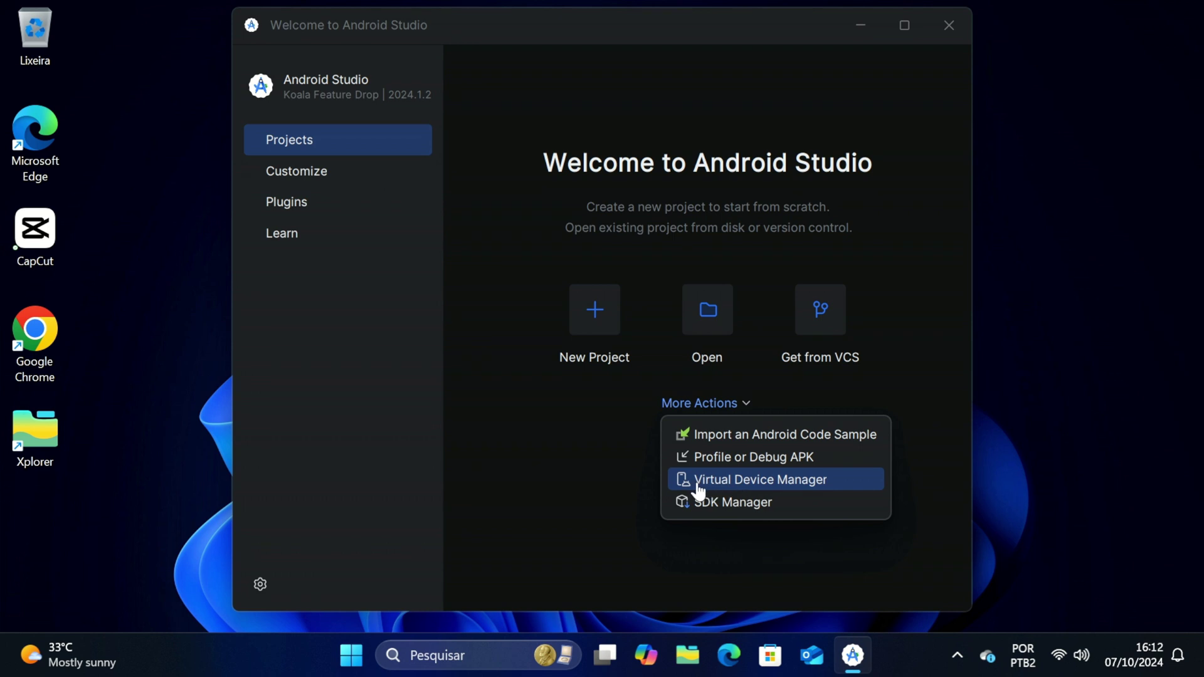
click(718, 488)
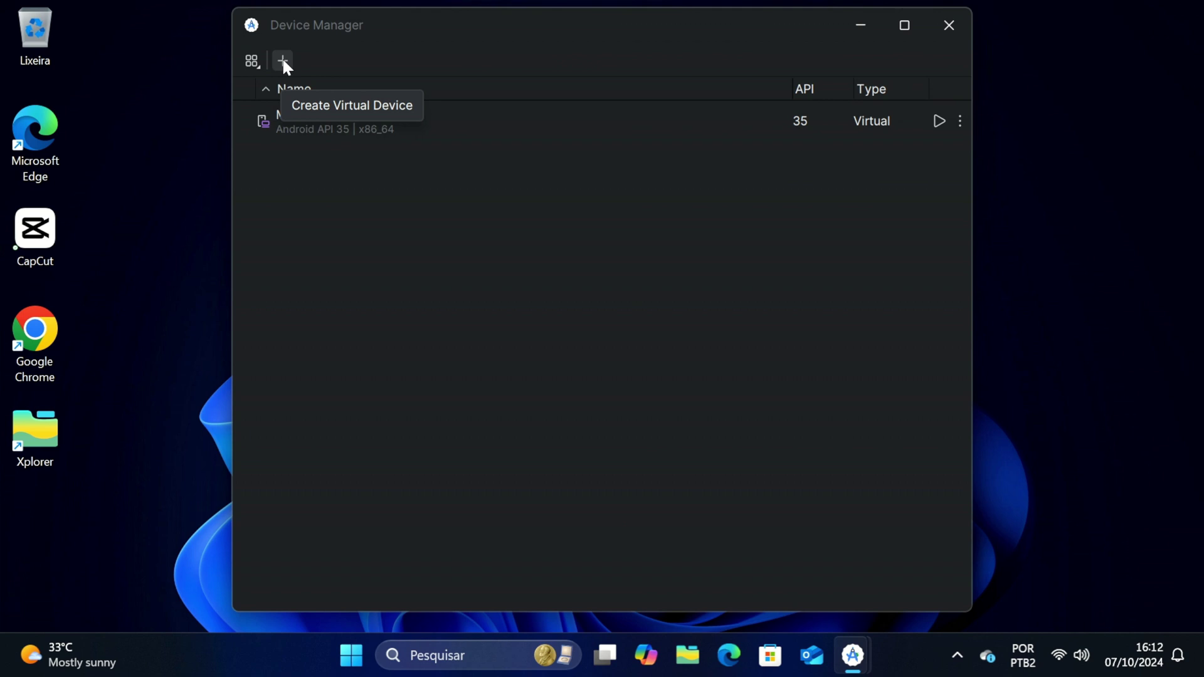
click(283, 60)
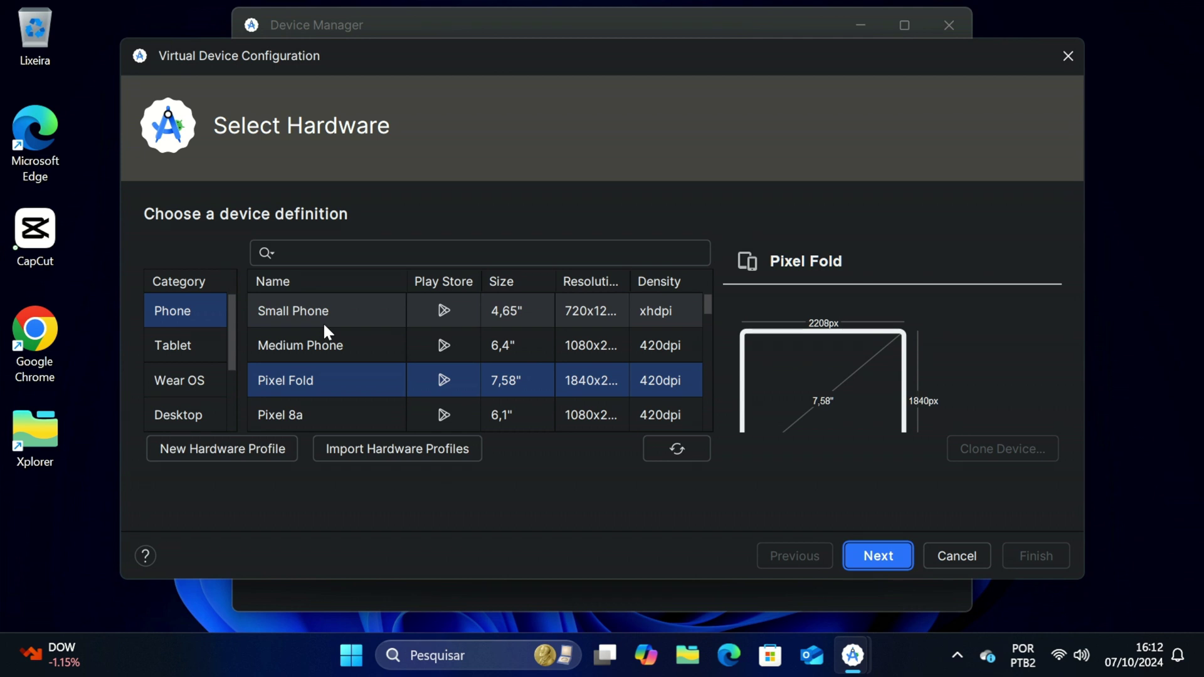
- Review the hardware categories and definitions, and continue with the Pixel Fold phone for the virtual device
scroll(295, 364, down, 3)
scroll(297, 374, up, 3)
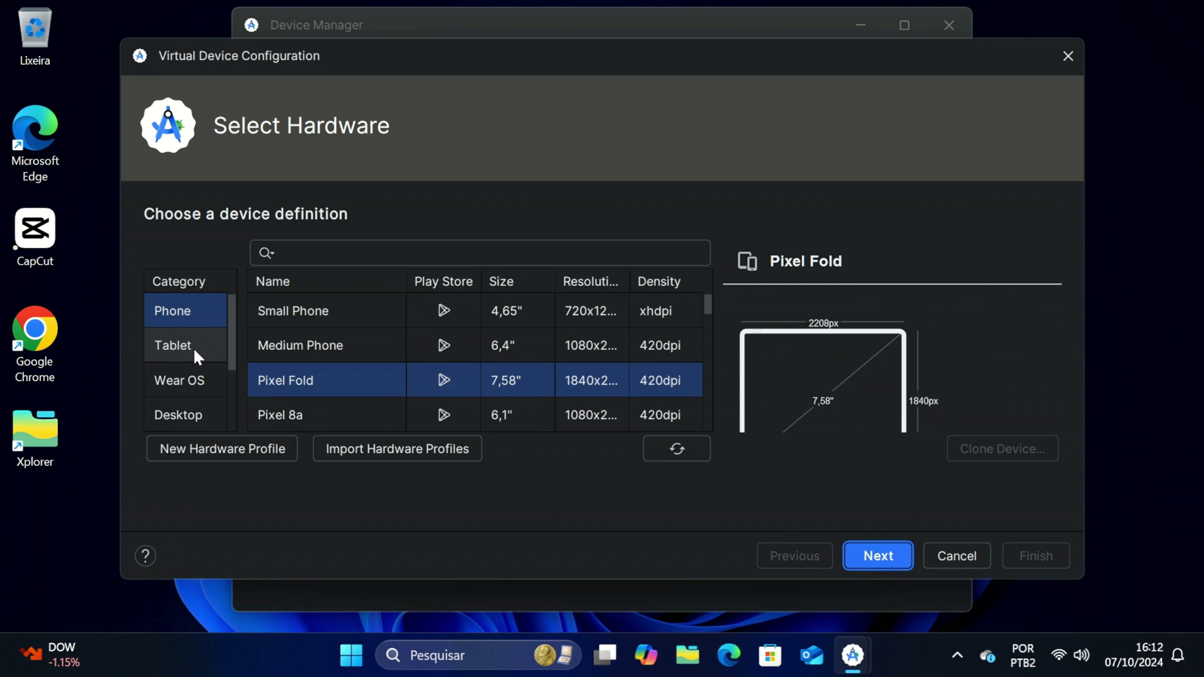
scroll(197, 379, down, 3)
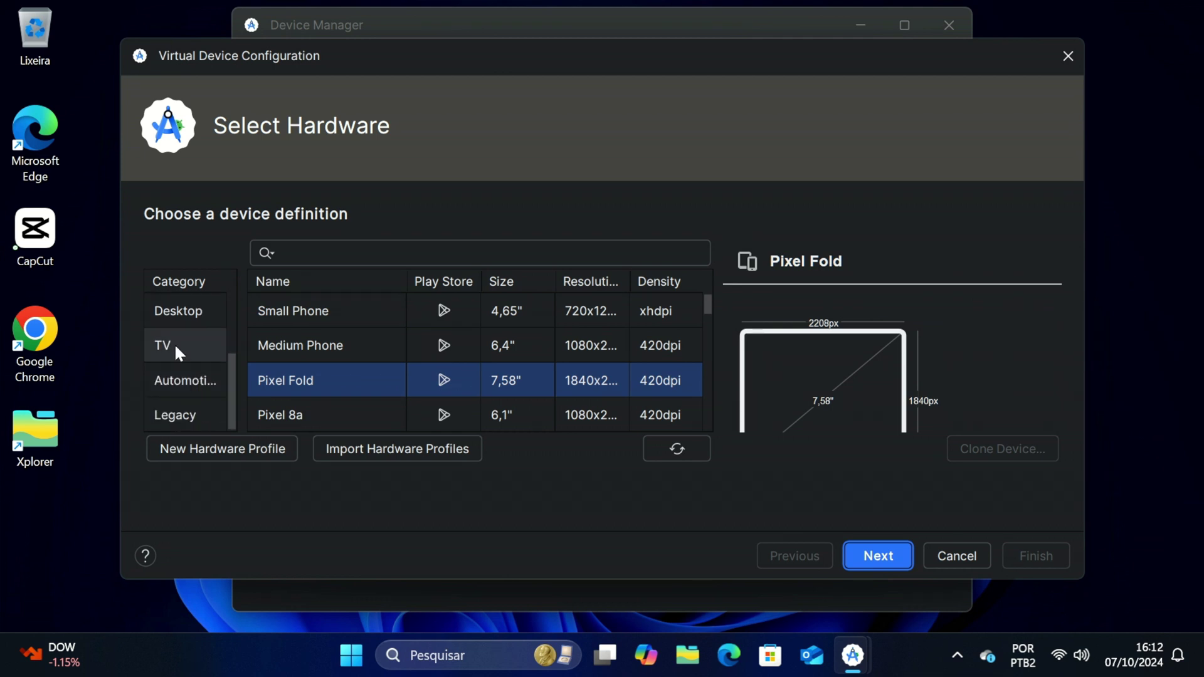
scroll(170, 362, up, 3)
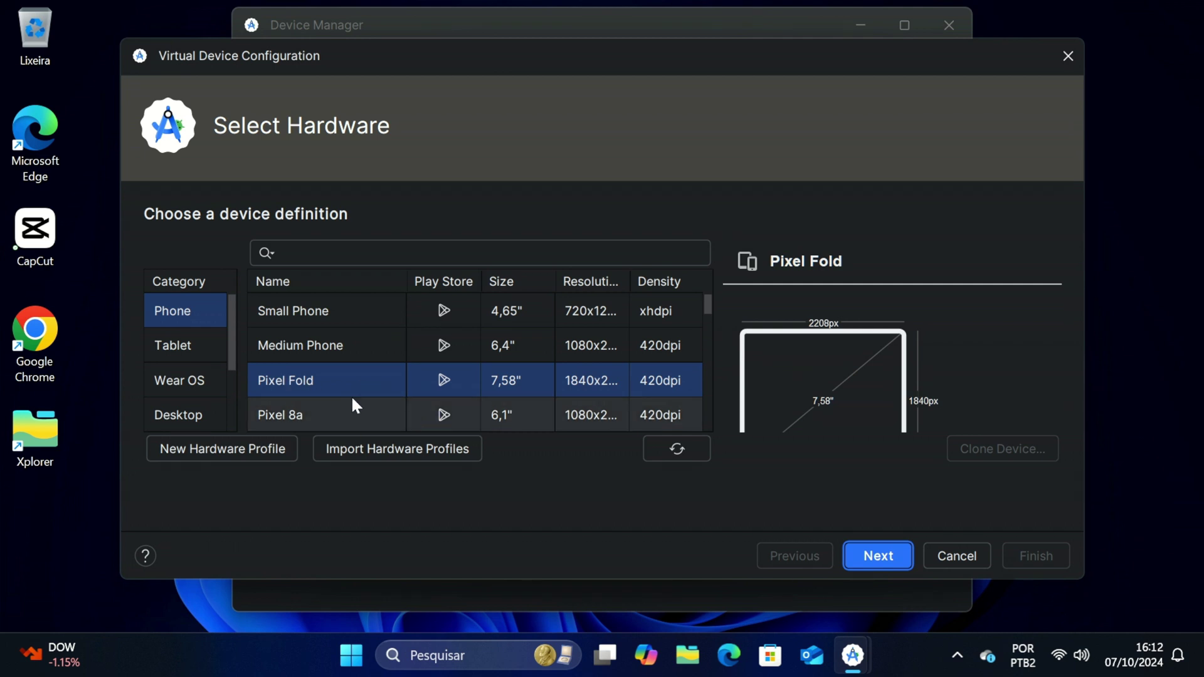
click(877, 555)
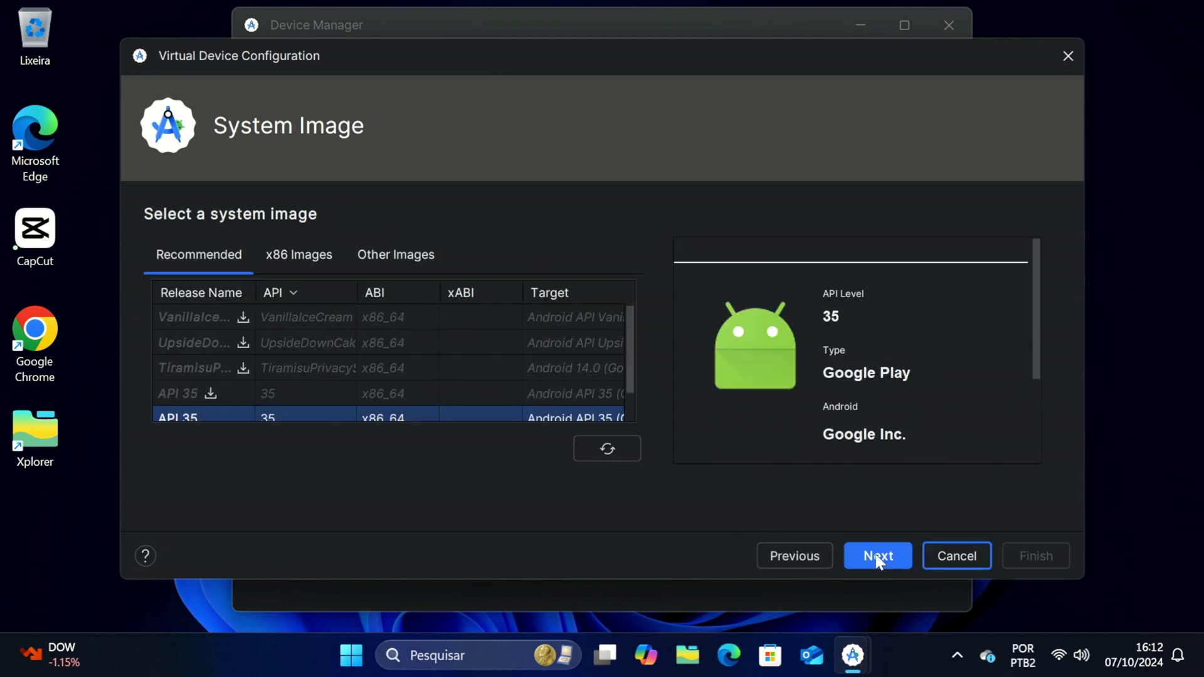
- Review the available system images in the Recommended, x86 and Other categories, and return to the recommended ones
scroll(296, 359, down, 1)
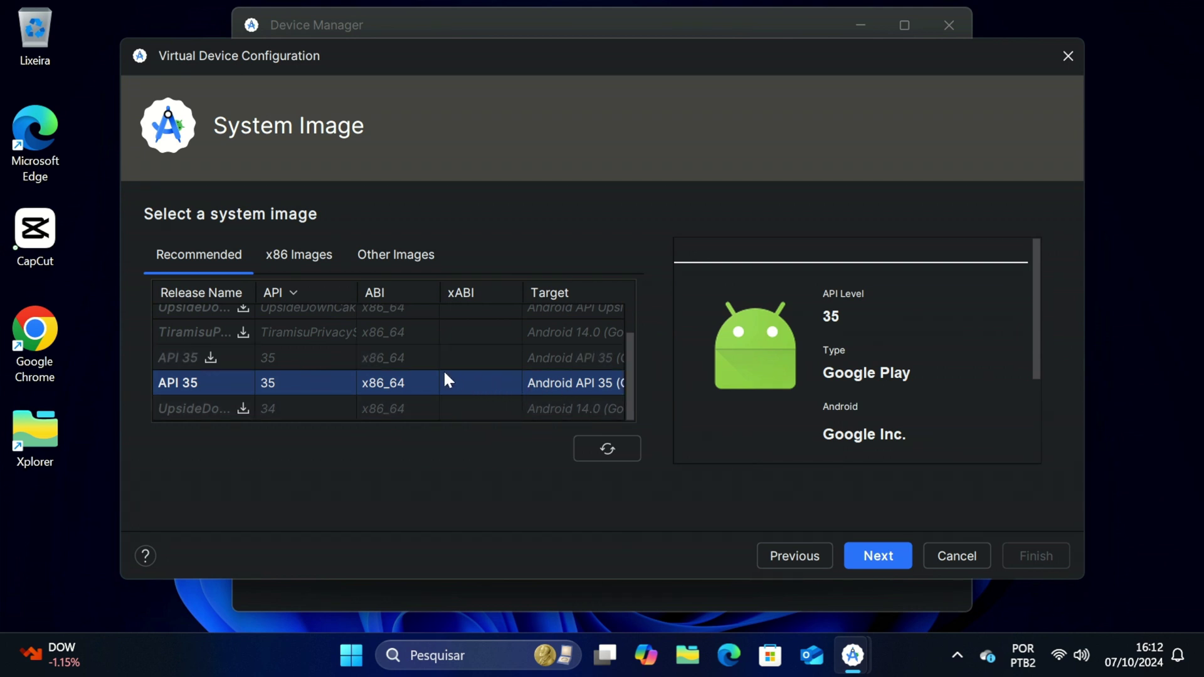
scroll(441, 370, up, 1)
click(306, 254)
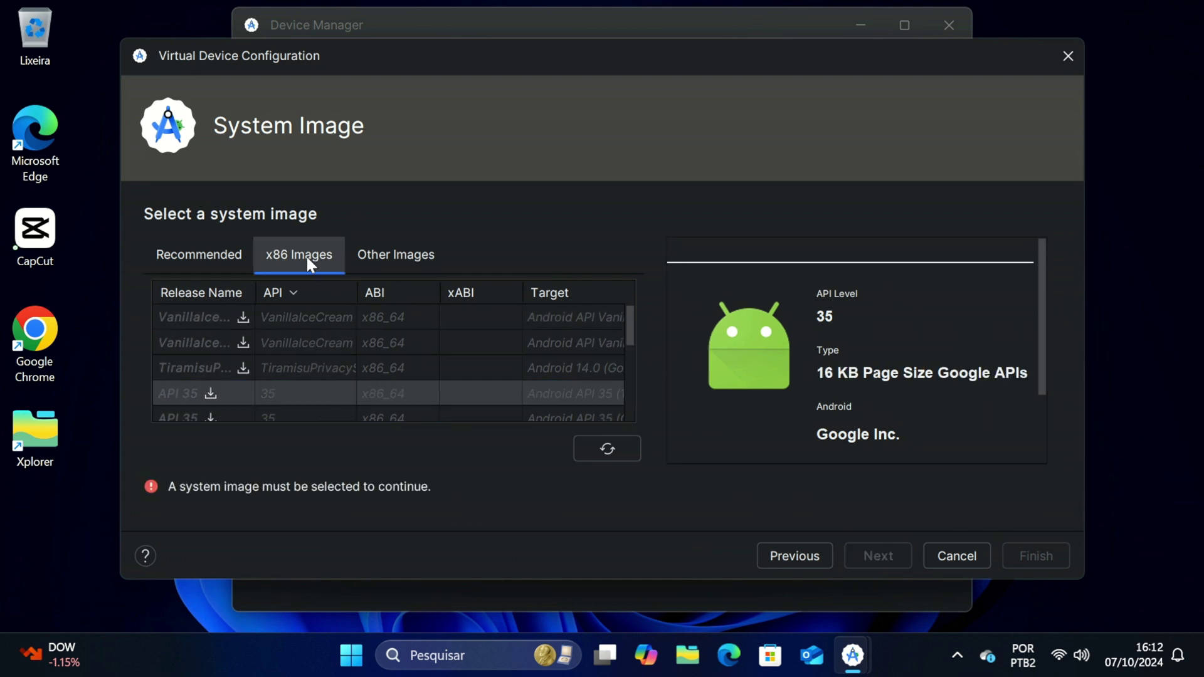
click(400, 255)
scroll(332, 332, down, 5)
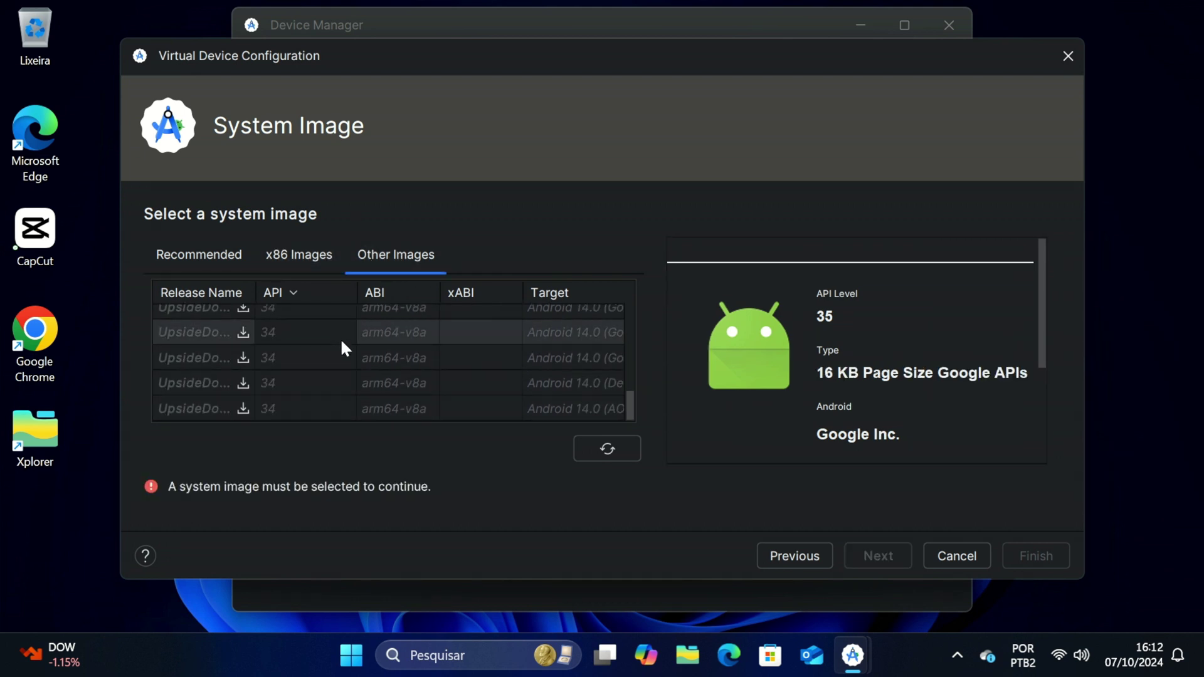
scroll(384, 370, up, 5)
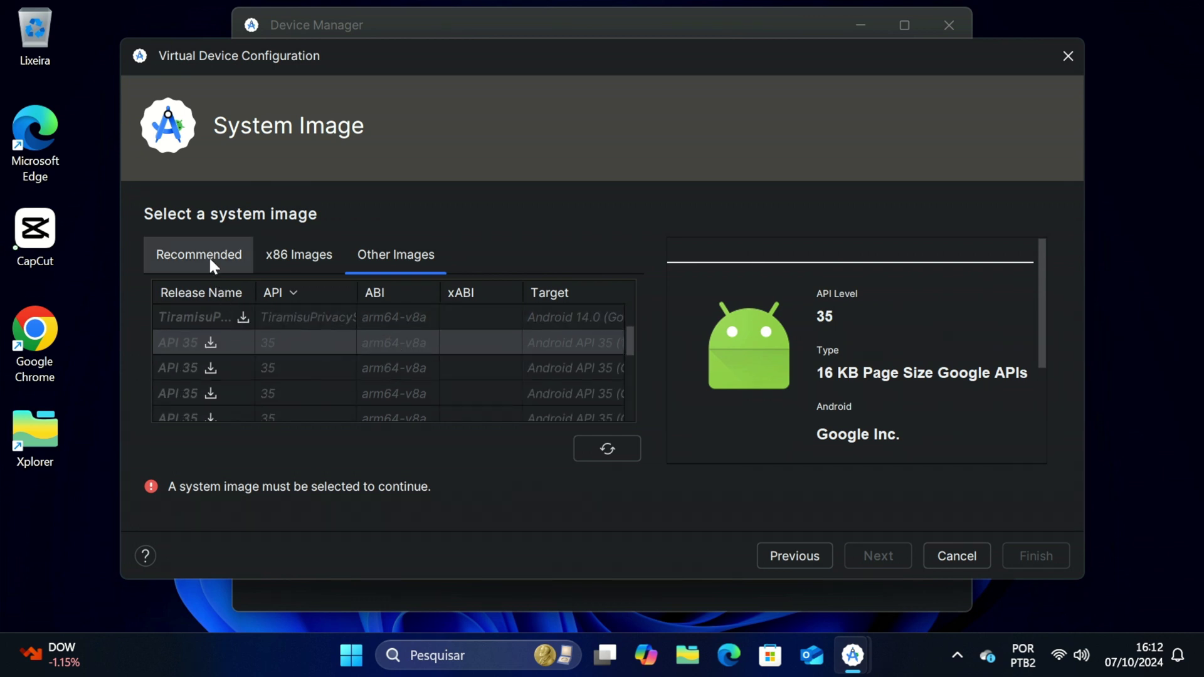
click(188, 253)
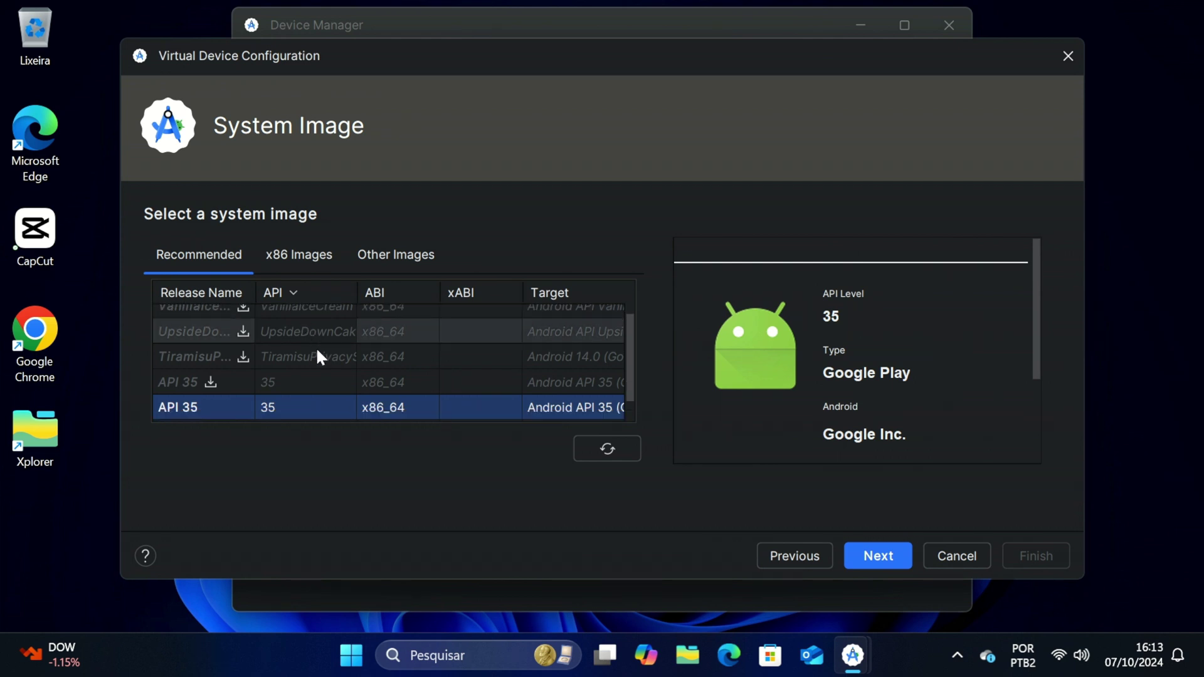
- Download and install the recommended UpsideDownCake API 34 x86_64 system image with Google Play
scroll(401, 376, down, 1)
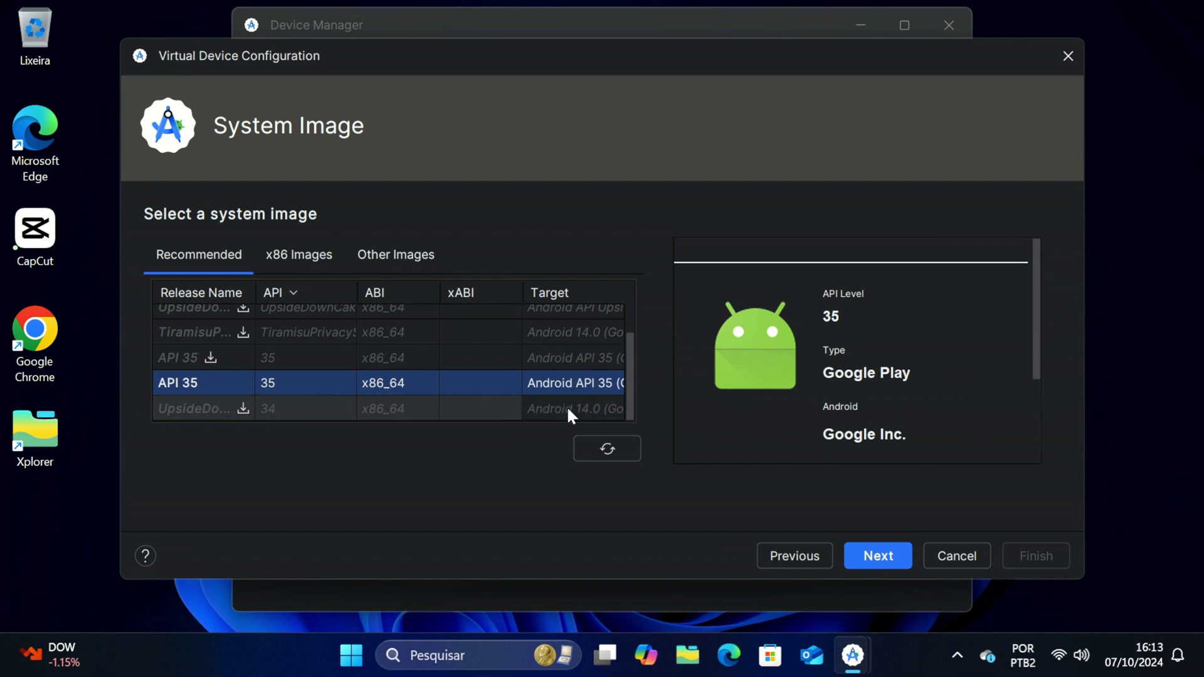
click(194, 408)
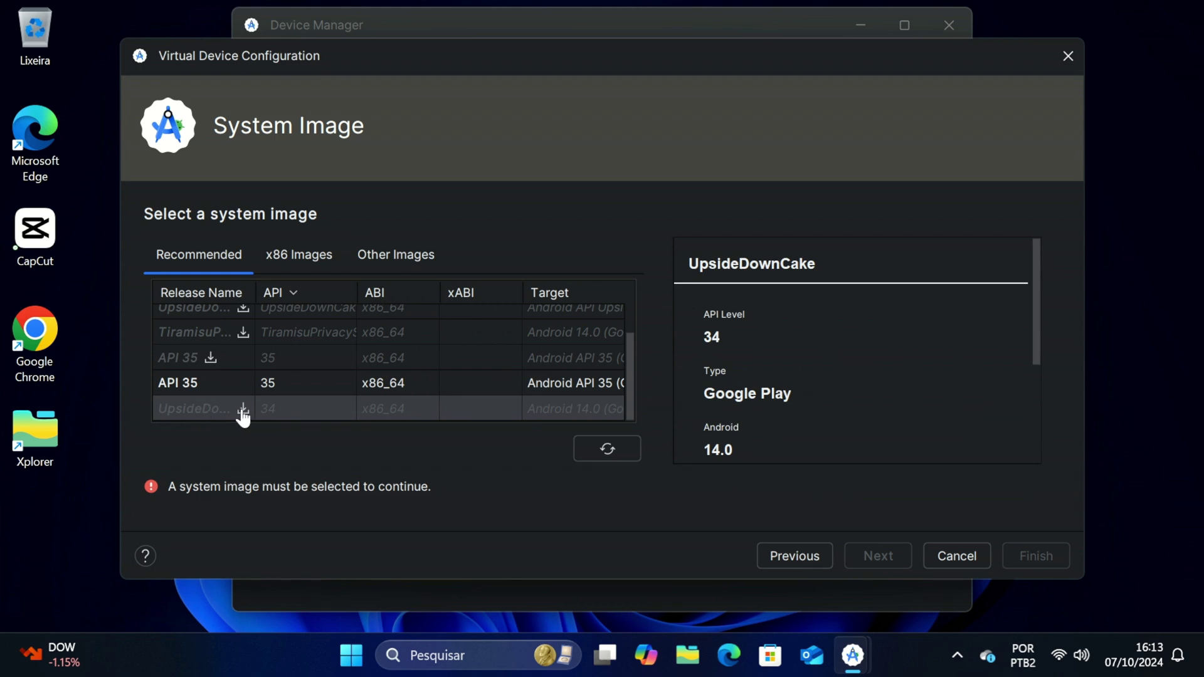
click(243, 410)
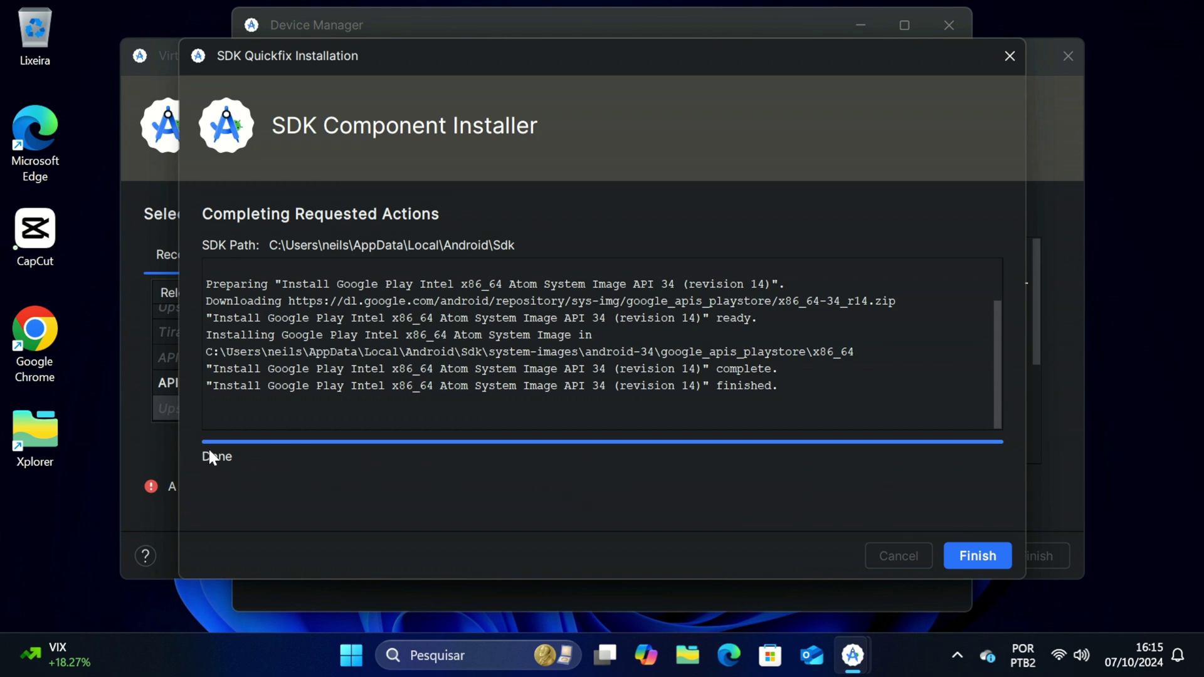
click(973, 556)
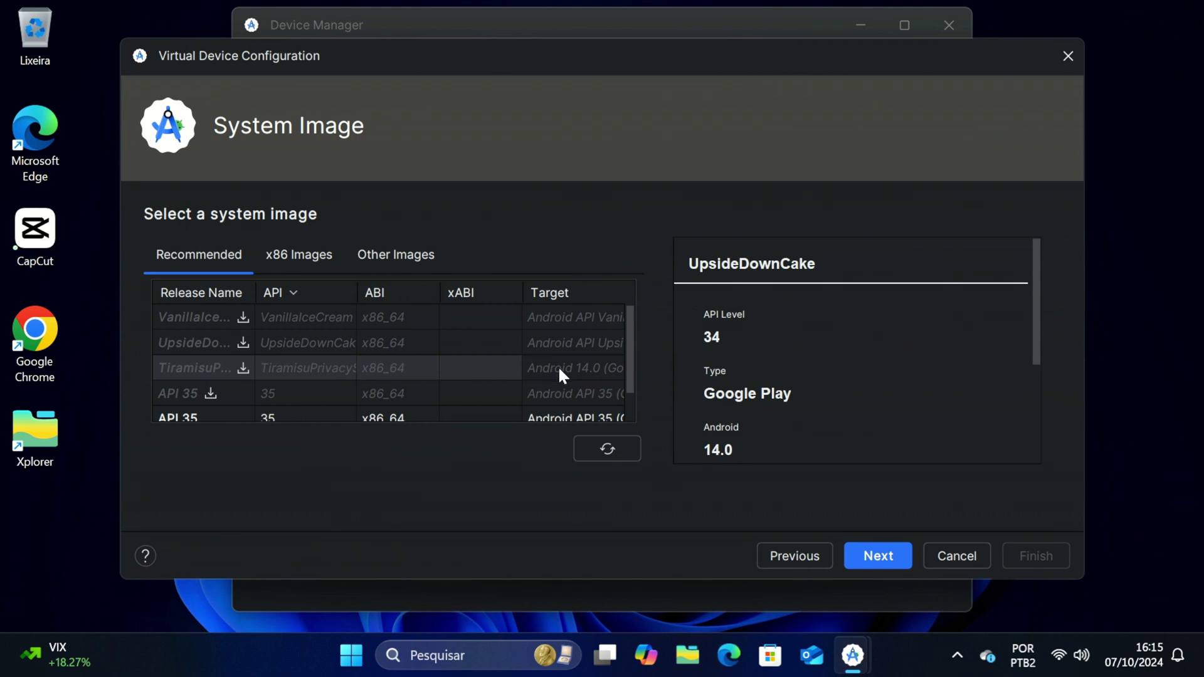
- Continue with the UpsideDownCake API 34 image and finish creating the Pixel Fold API 34 virtual device with the advanced settings shown
scroll(267, 378, down, 1)
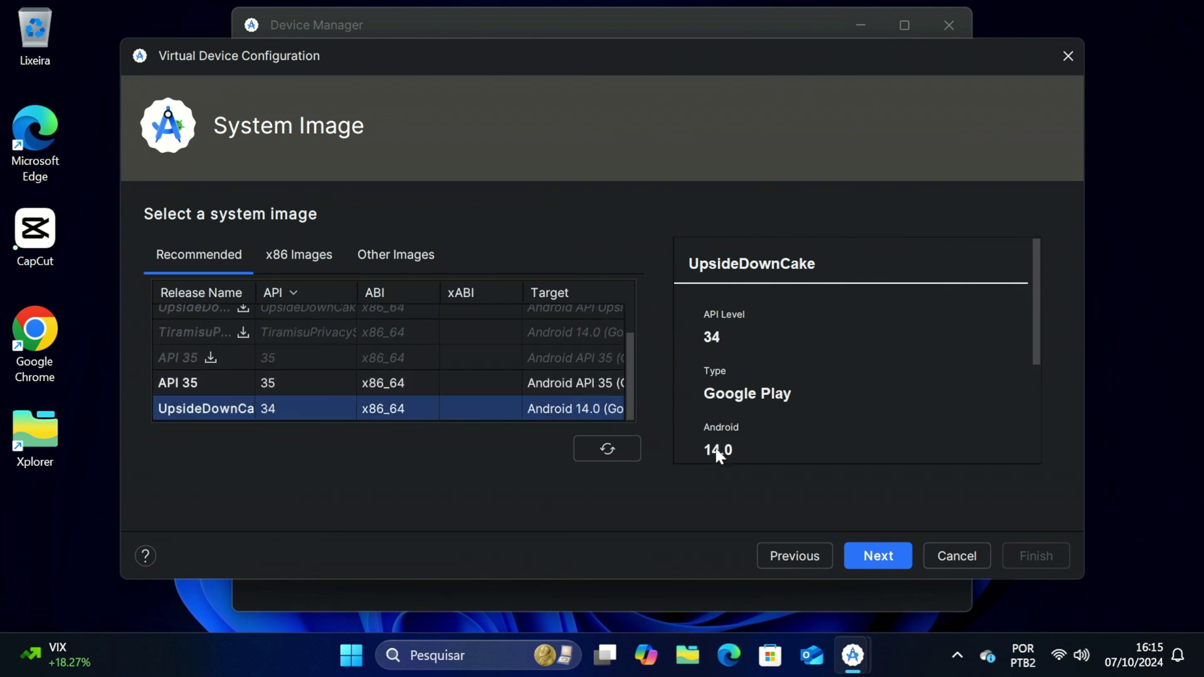
scroll(781, 446, down, 1)
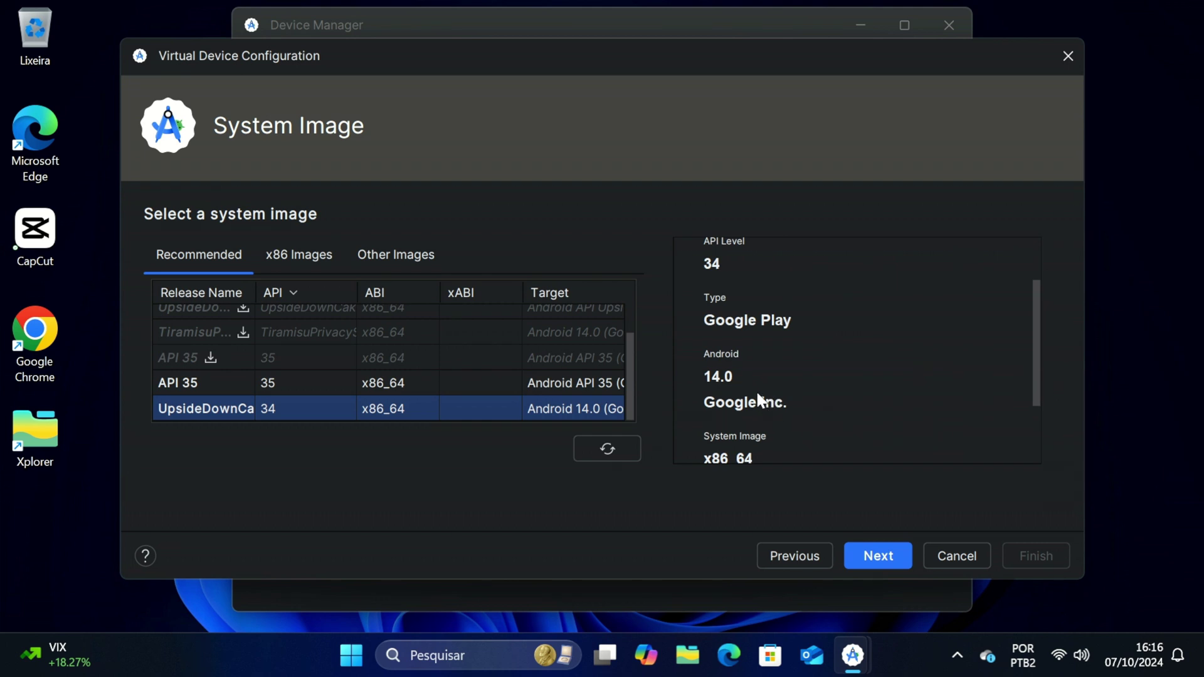
scroll(823, 424, down, 2)
click(878, 554)
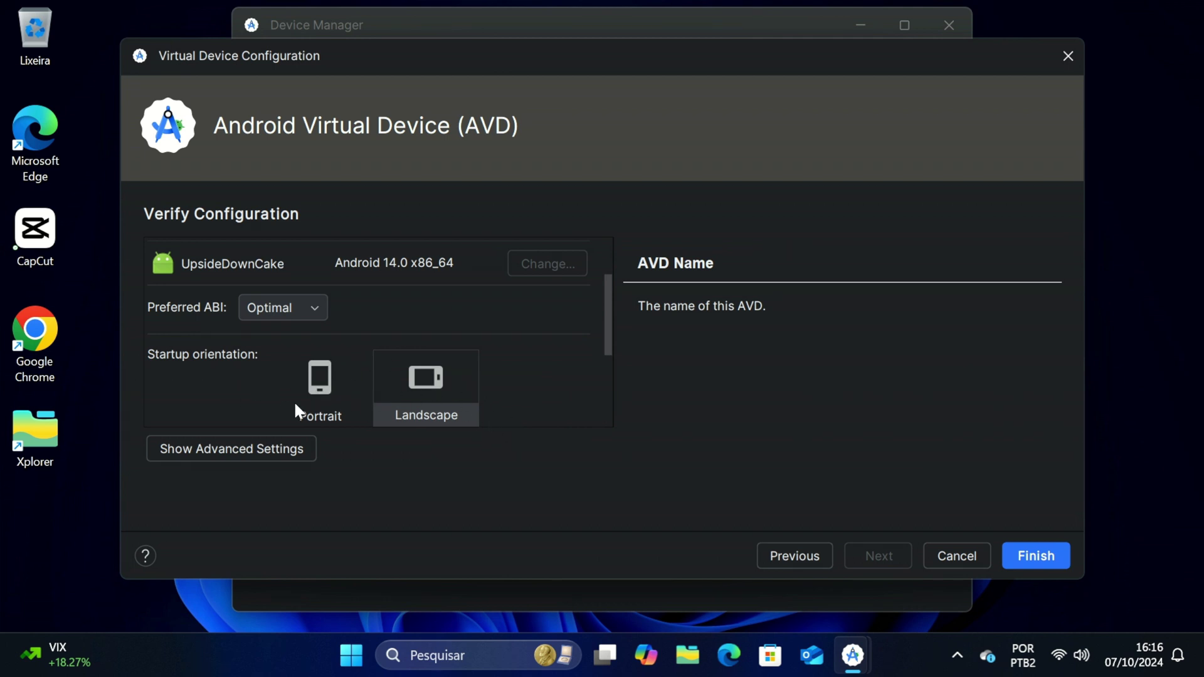
click(232, 448)
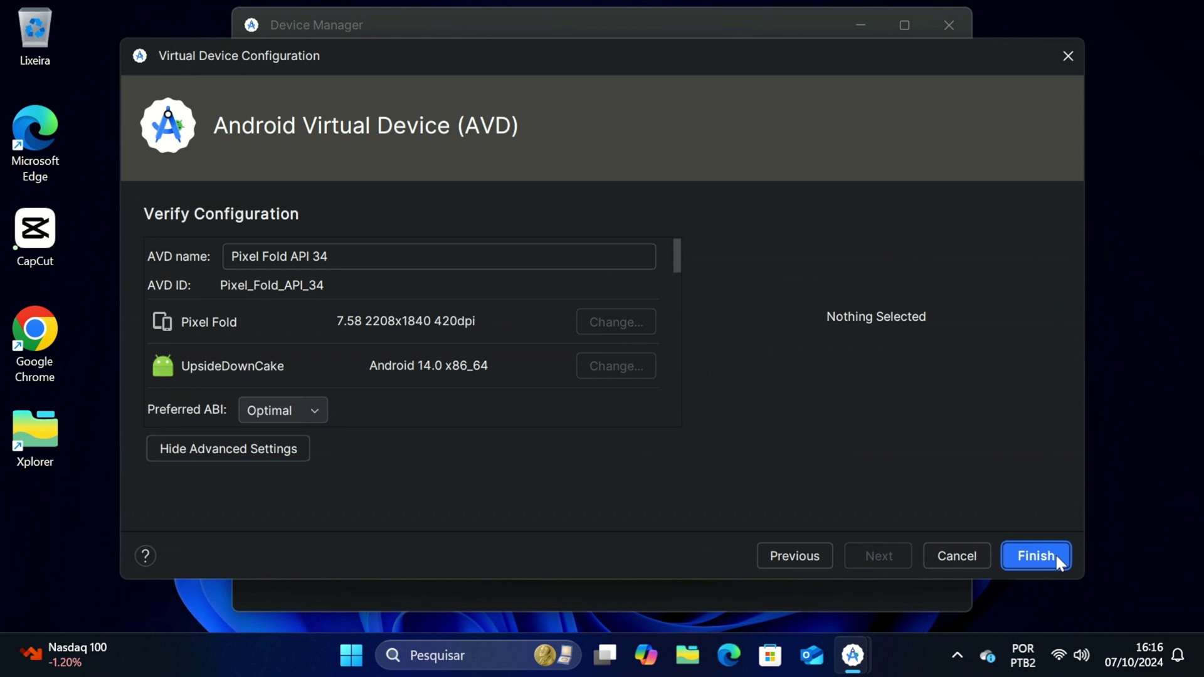
click(1053, 554)
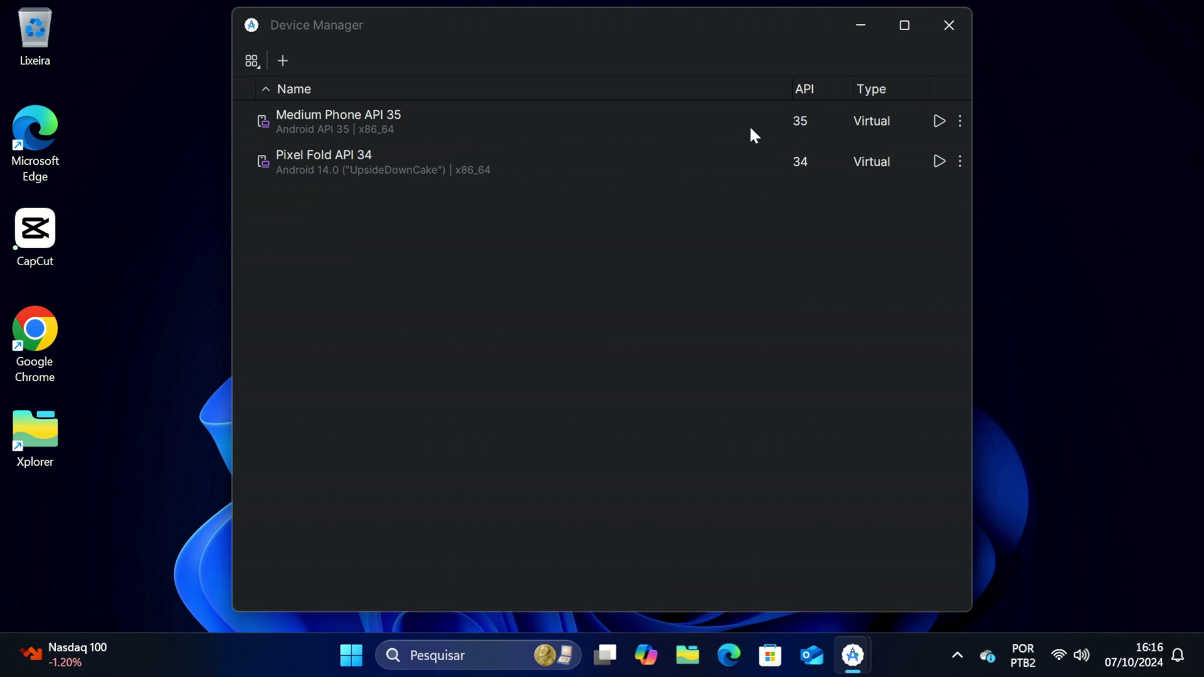
- Delete the Medium Phone API 35 virtual device and confirm the deletion
click(960, 123)
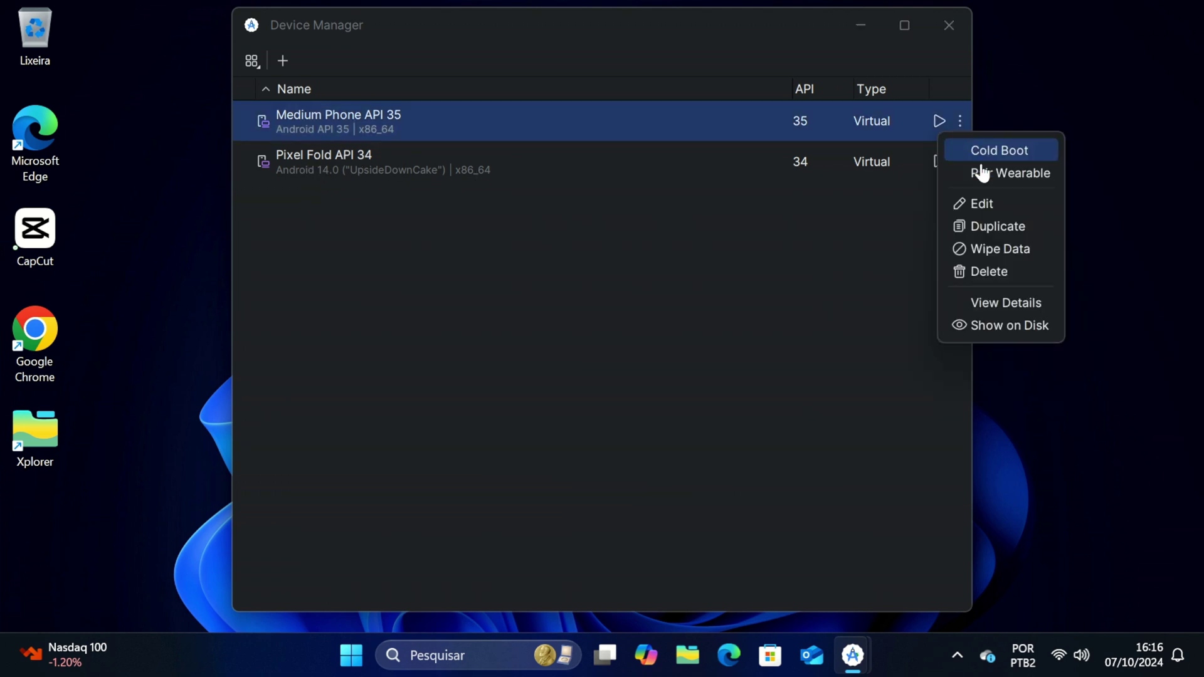
click(998, 273)
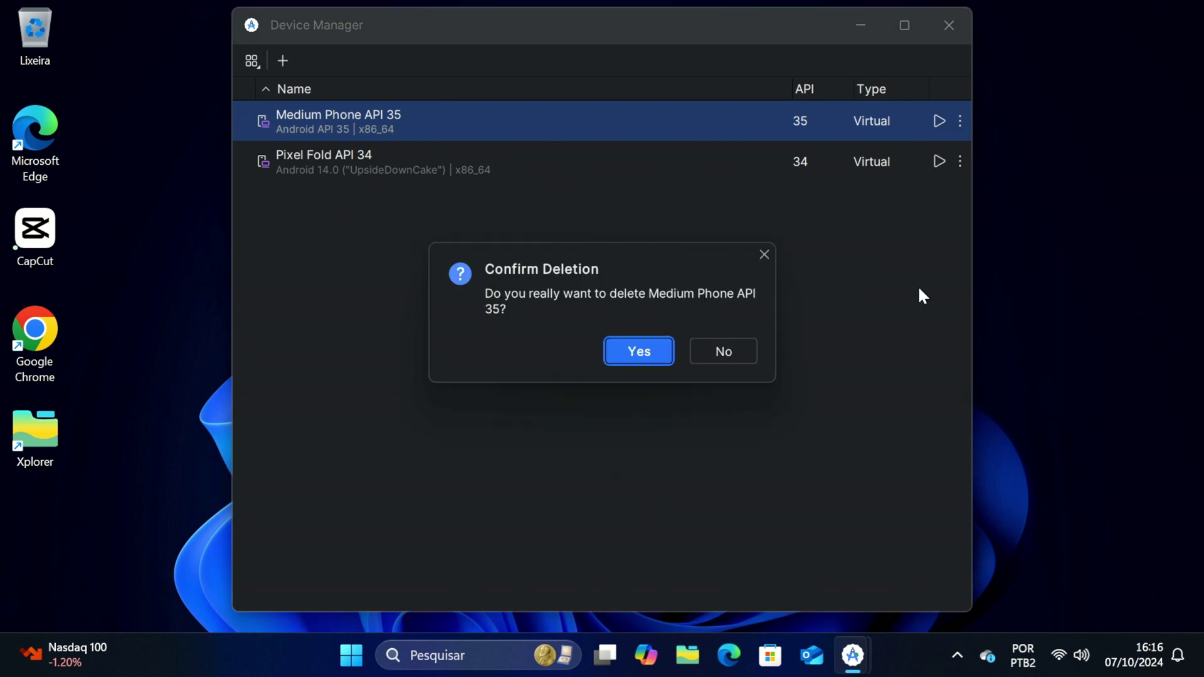
click(666, 364)
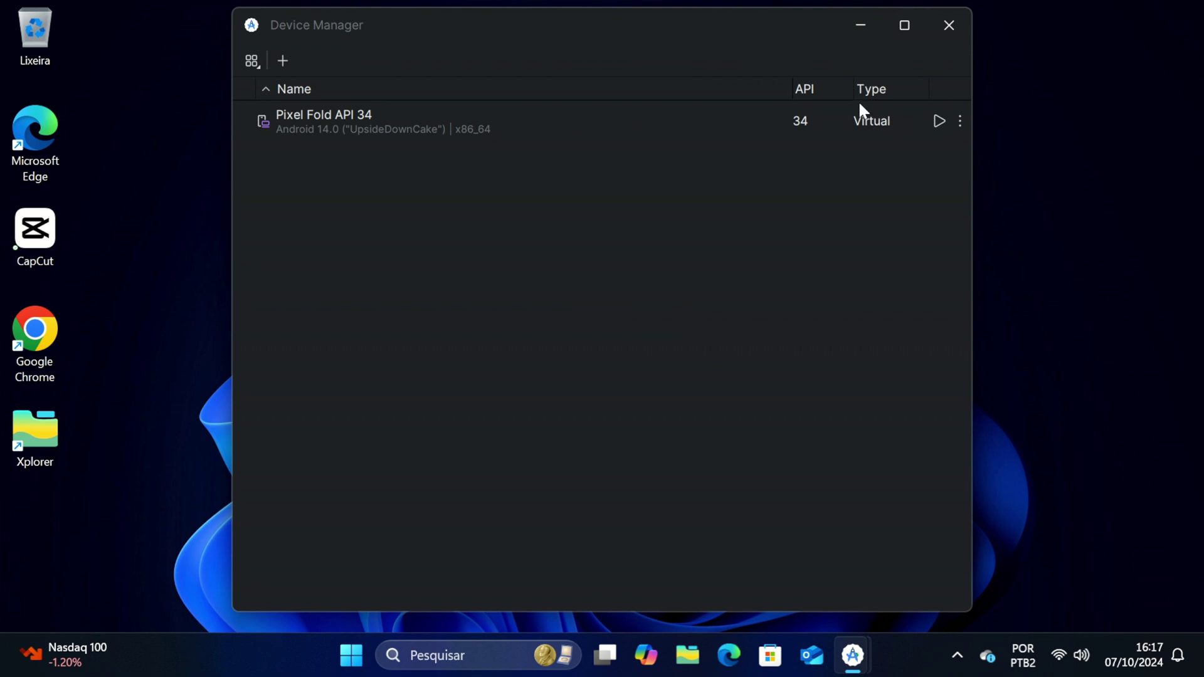
- Start the Pixel Fold API 34 virtual device and allow netsimd network access through the Windows firewall
click(939, 122)
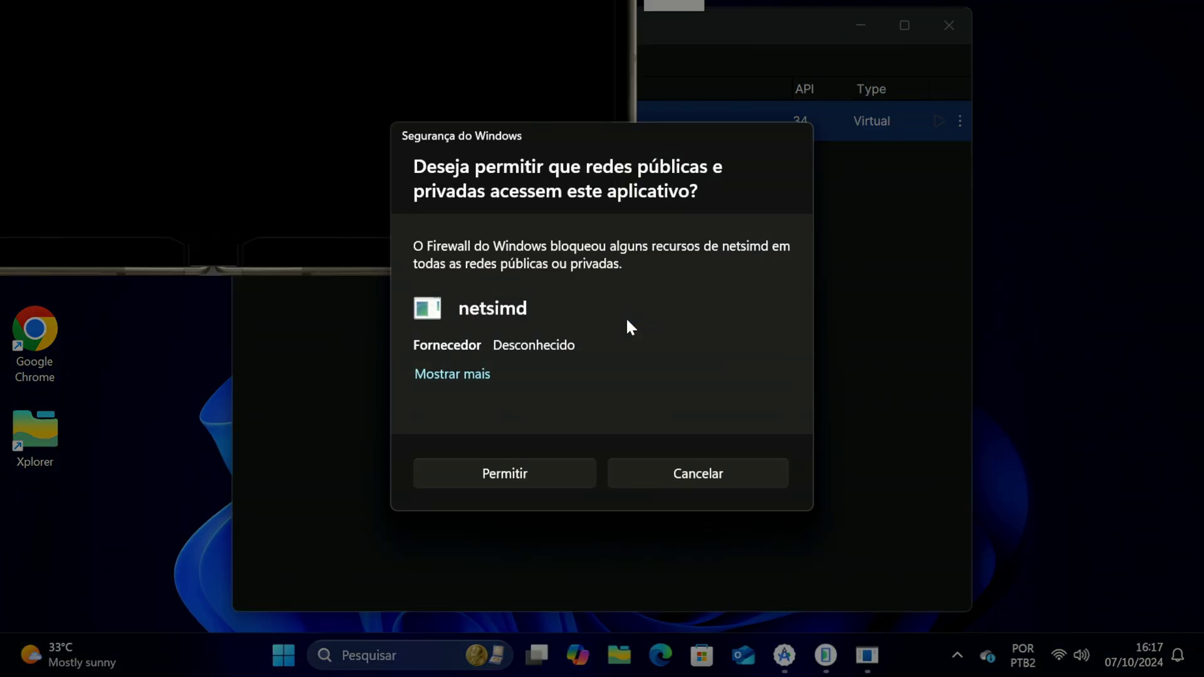
click(492, 476)
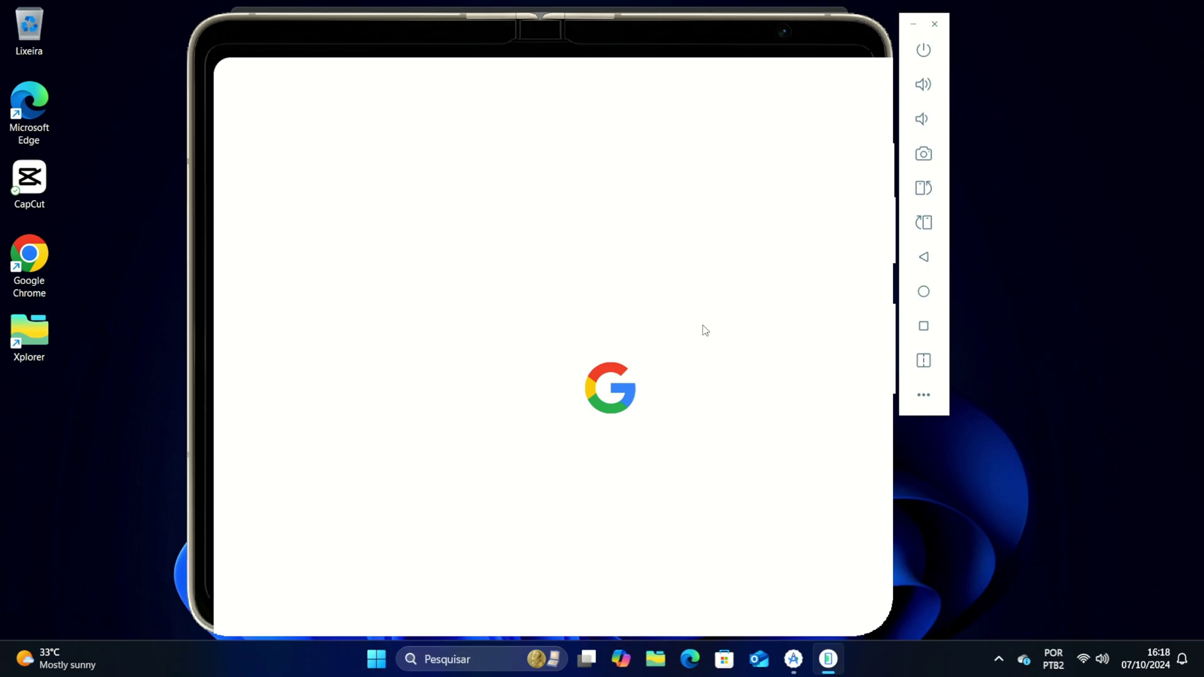
- Check the screen resolution and available scale options in the Windows display settings, and close the settings window
right_click(119, 431)
click(199, 329)
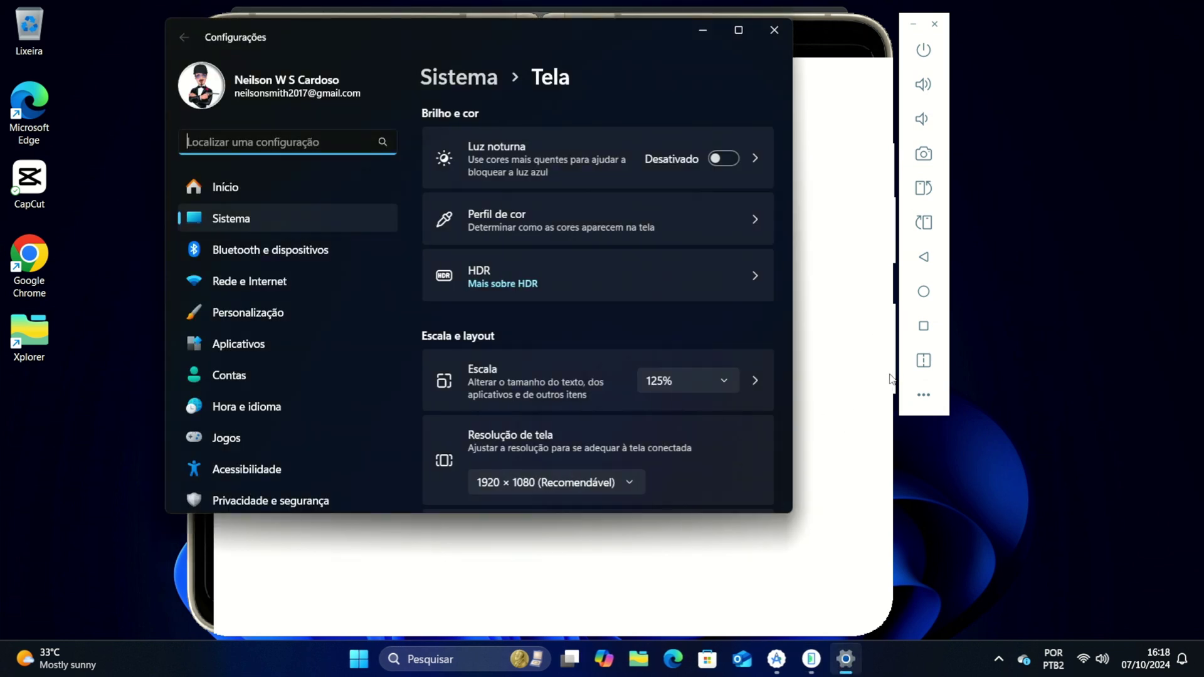
scroll(613, 361, down, 2)
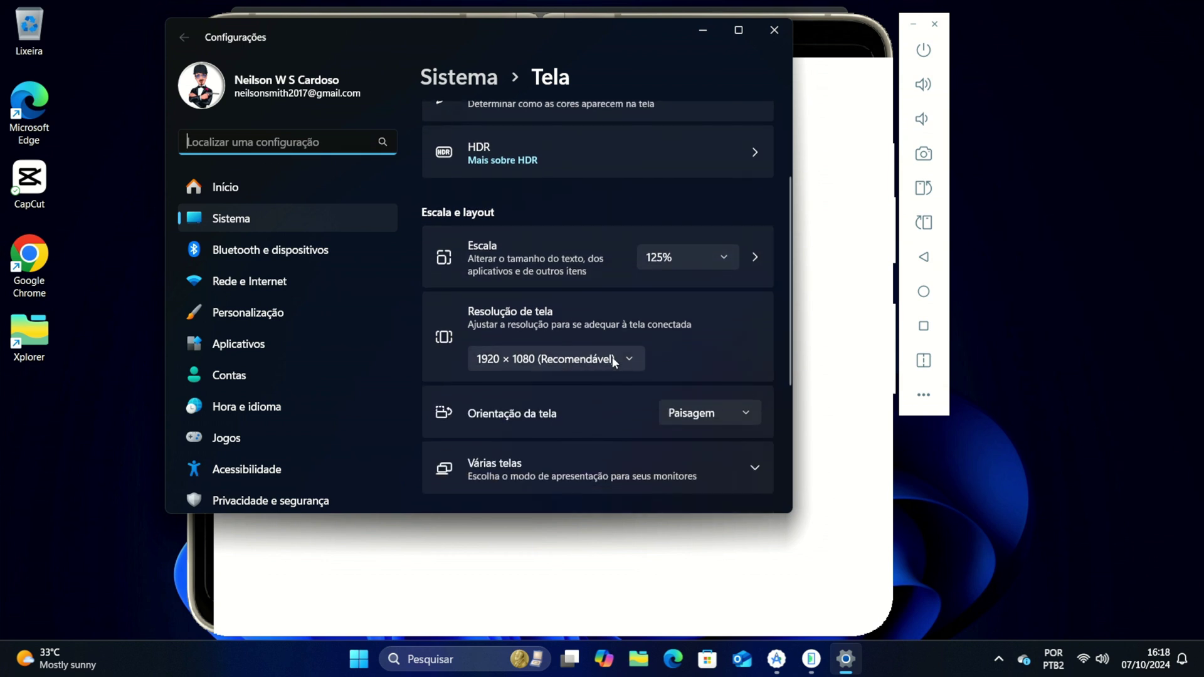
click(675, 258)
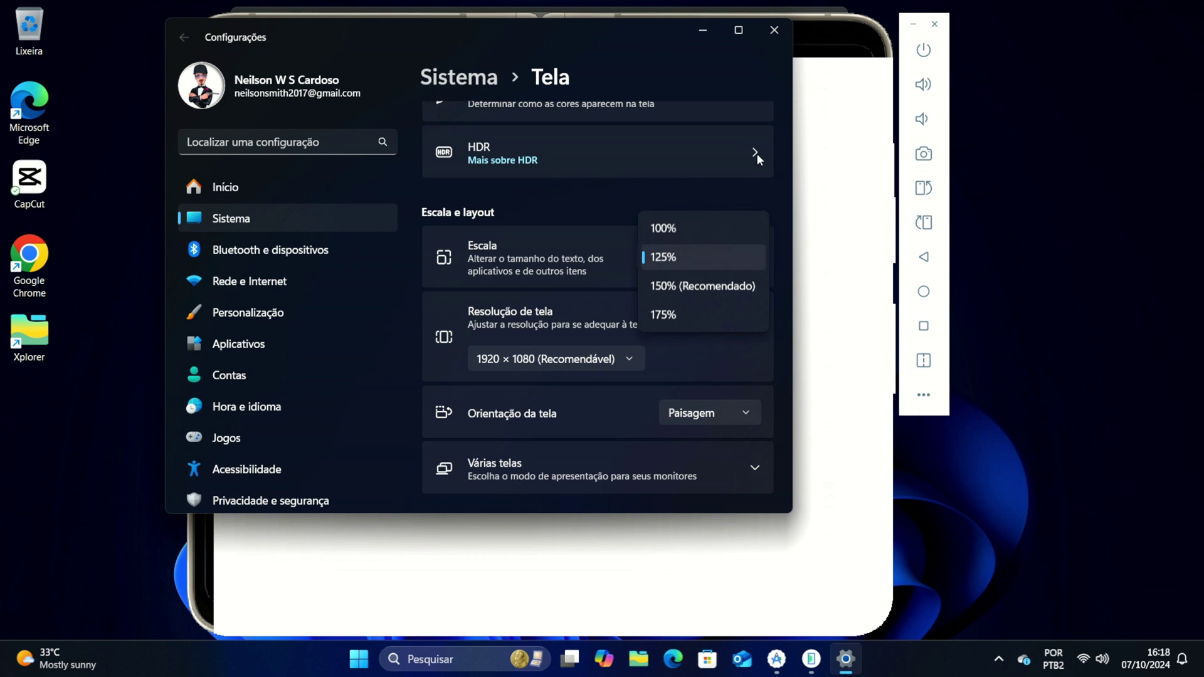
click(775, 38)
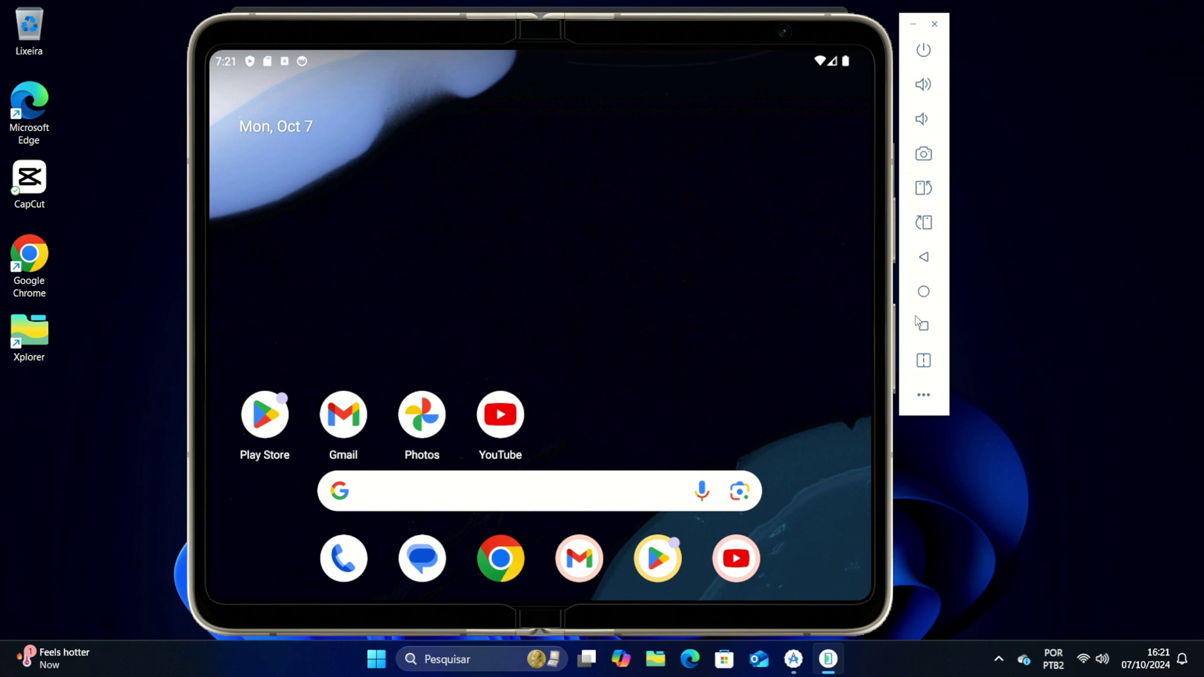
- Look at the emulator's extended controls and close them
click(923, 394)
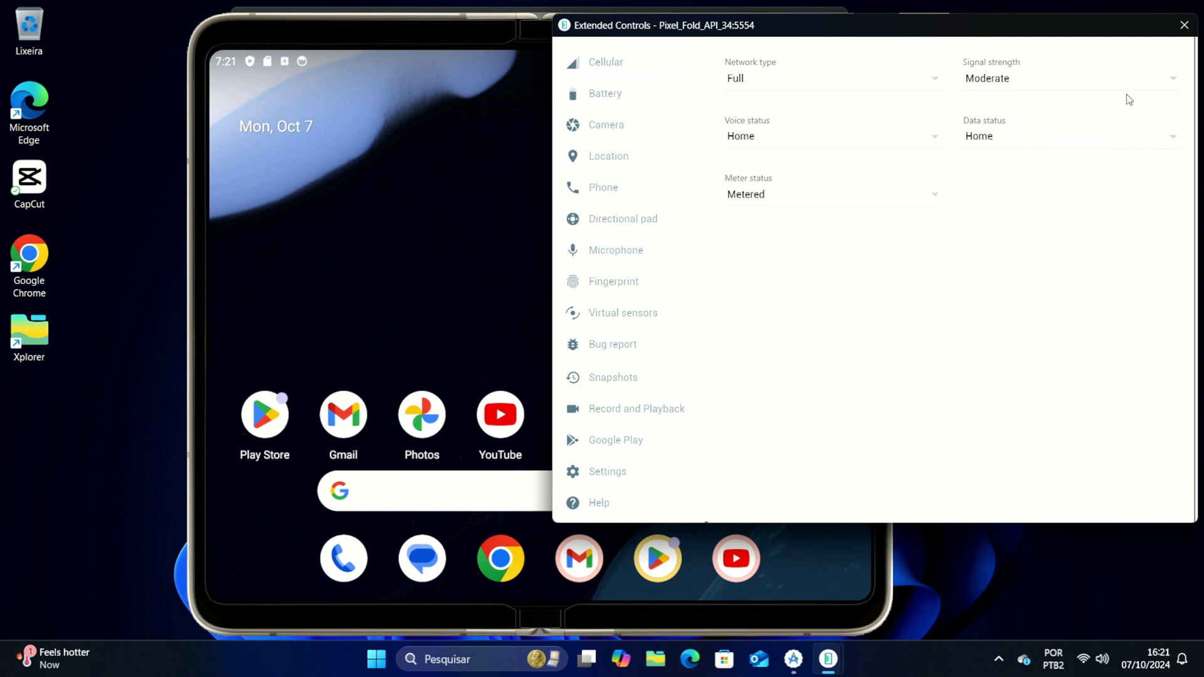
click(1184, 25)
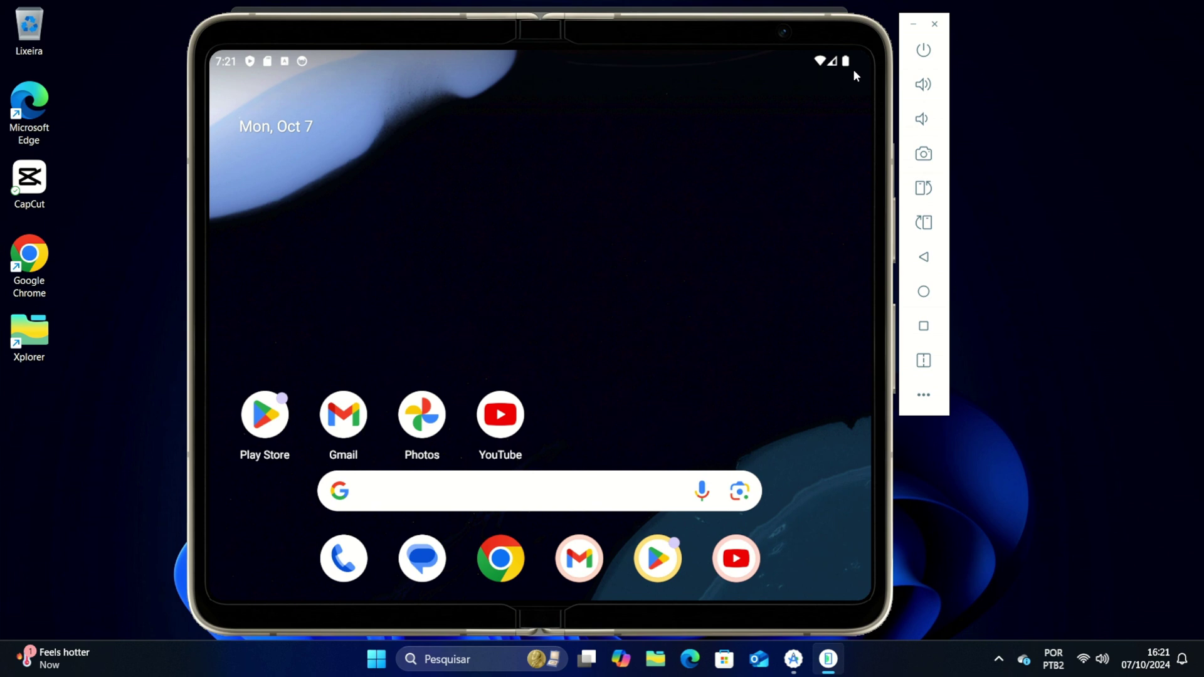
- Open the Android settings on the virtual device and check its model and Android version under About emulated device
drag(854, 76, 802, 282)
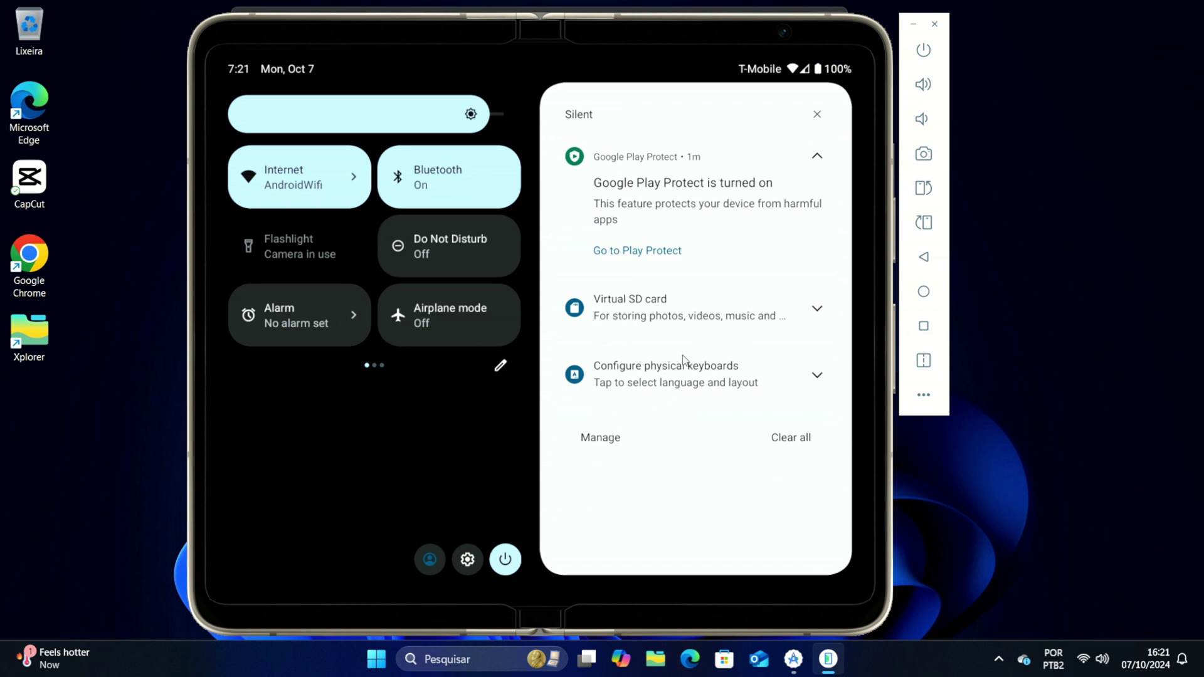
click(467, 560)
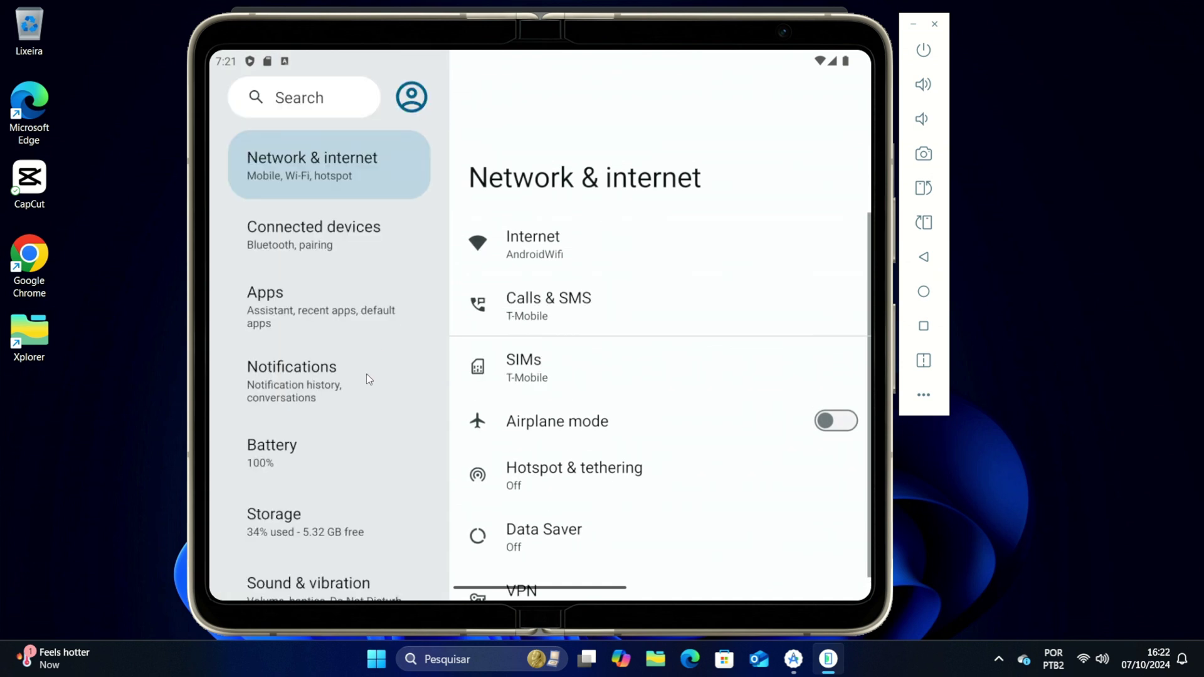
scroll(364, 463, down, 8)
scroll(342, 432, down, 5)
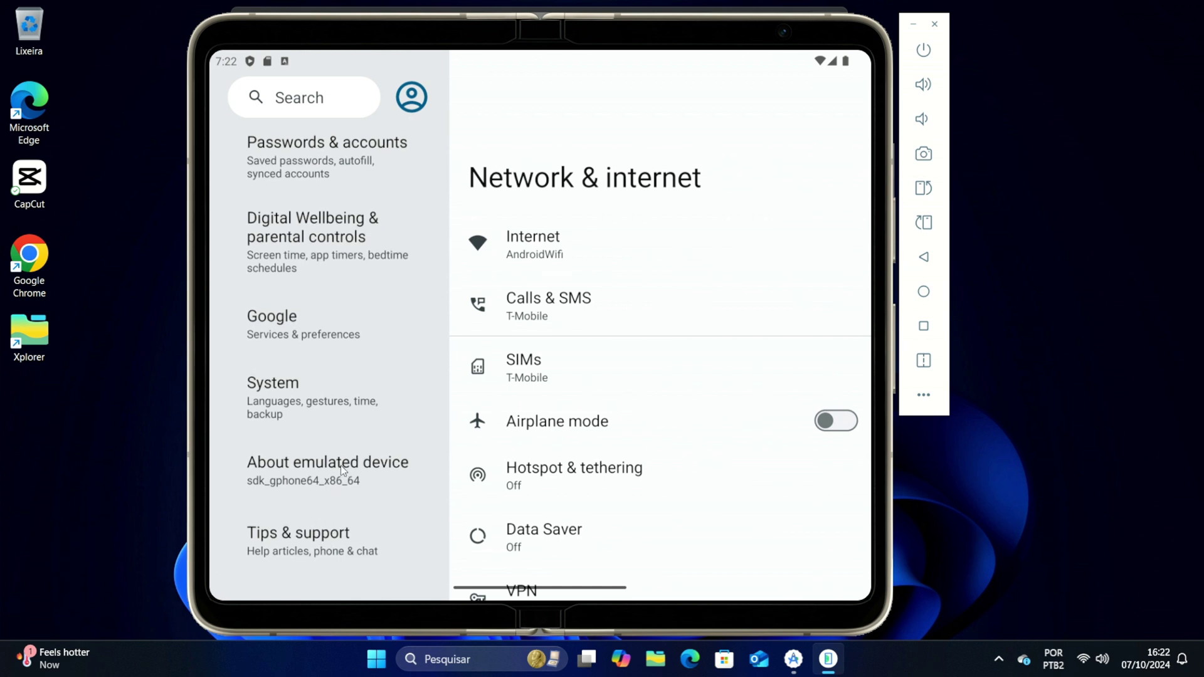
click(303, 484)
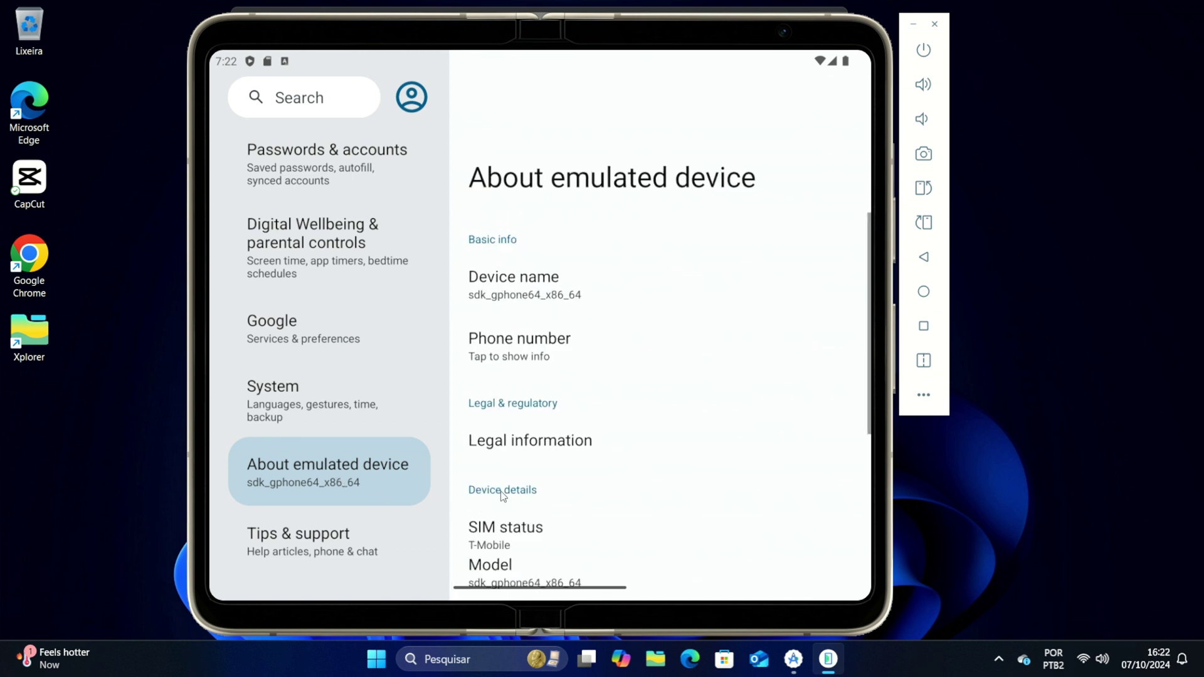
scroll(629, 389, down, 3)
scroll(593, 495, down, 2)
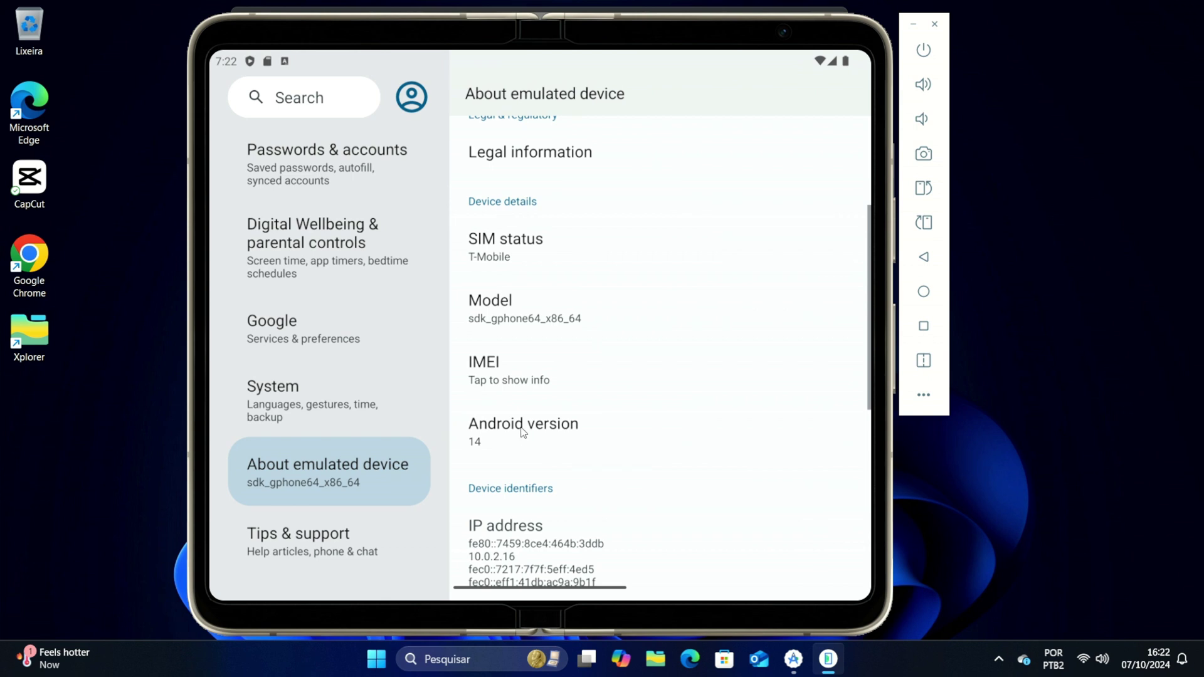
- Add Português (Brasil) to the virtual device's system languages, finding it by searching for "po"
click(329, 421)
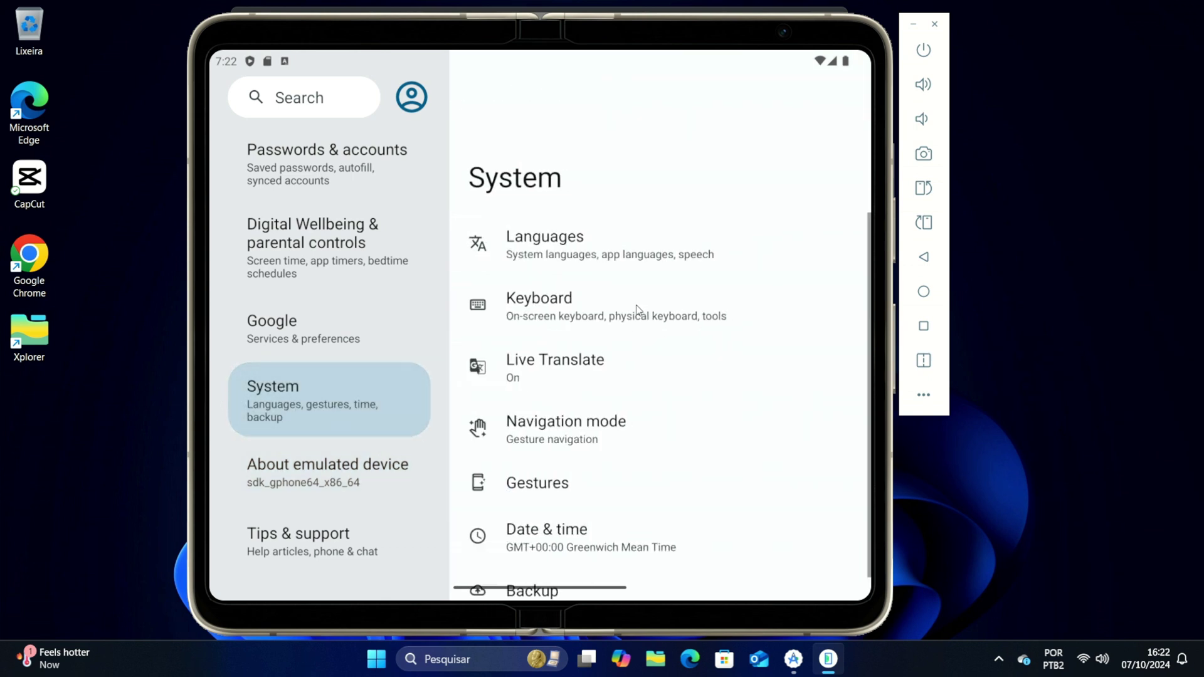
click(622, 259)
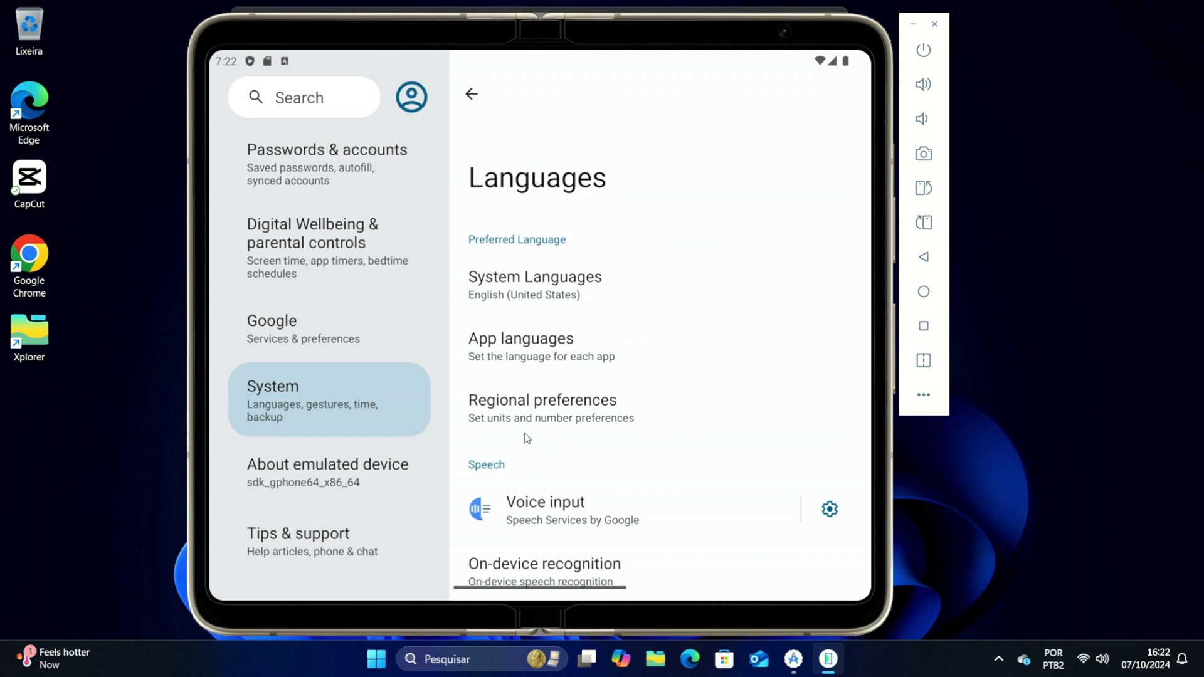
click(548, 282)
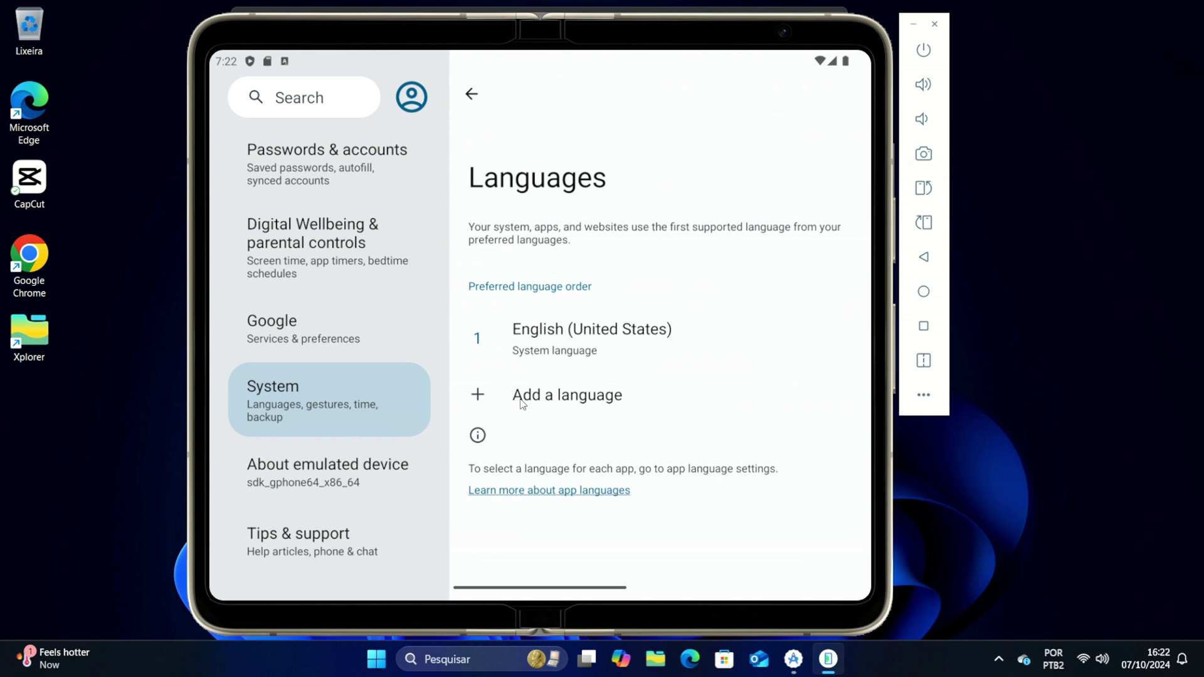
click(543, 406)
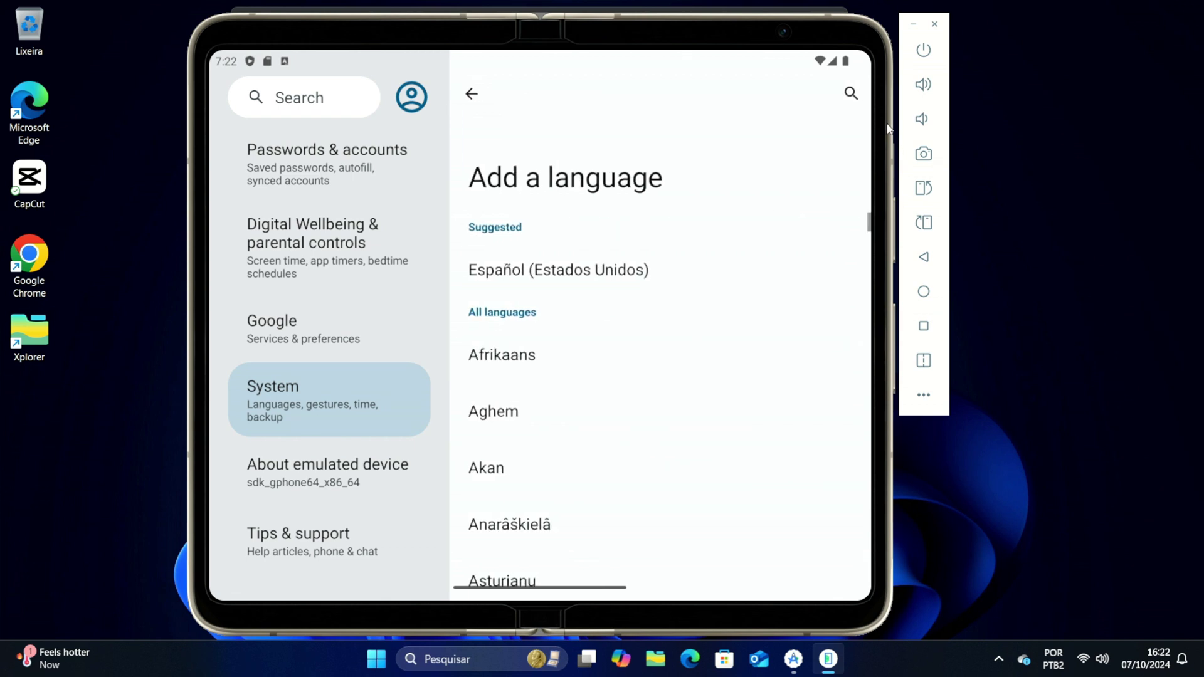
click(841, 103)
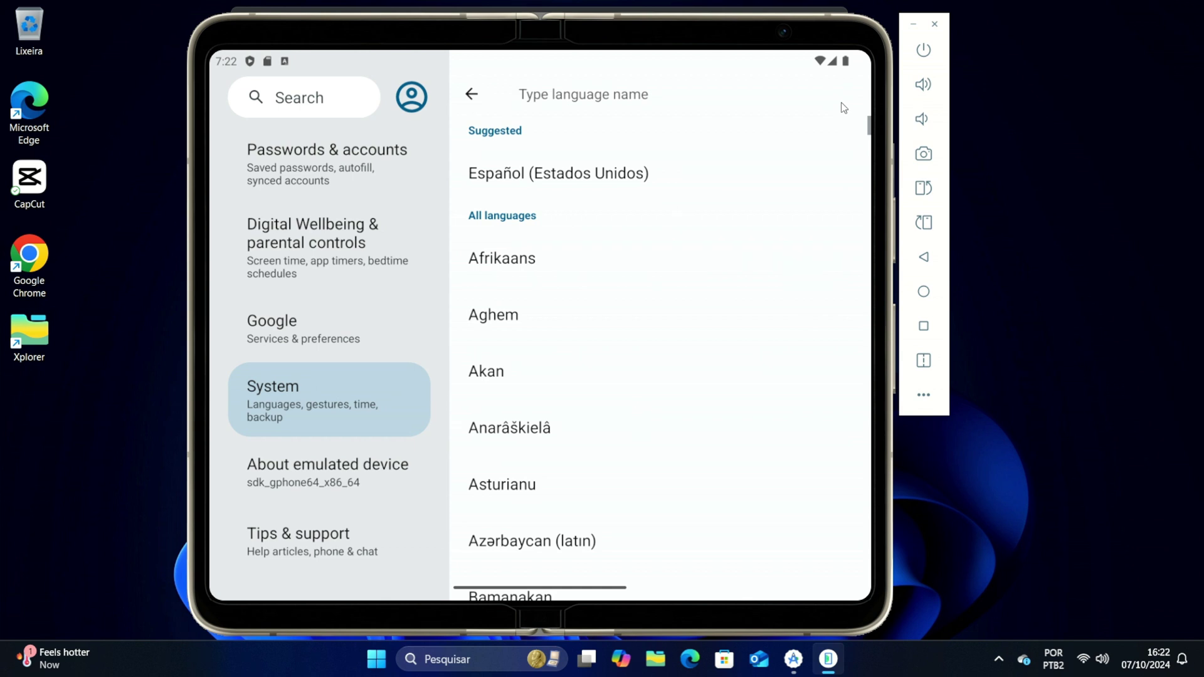
text(po)
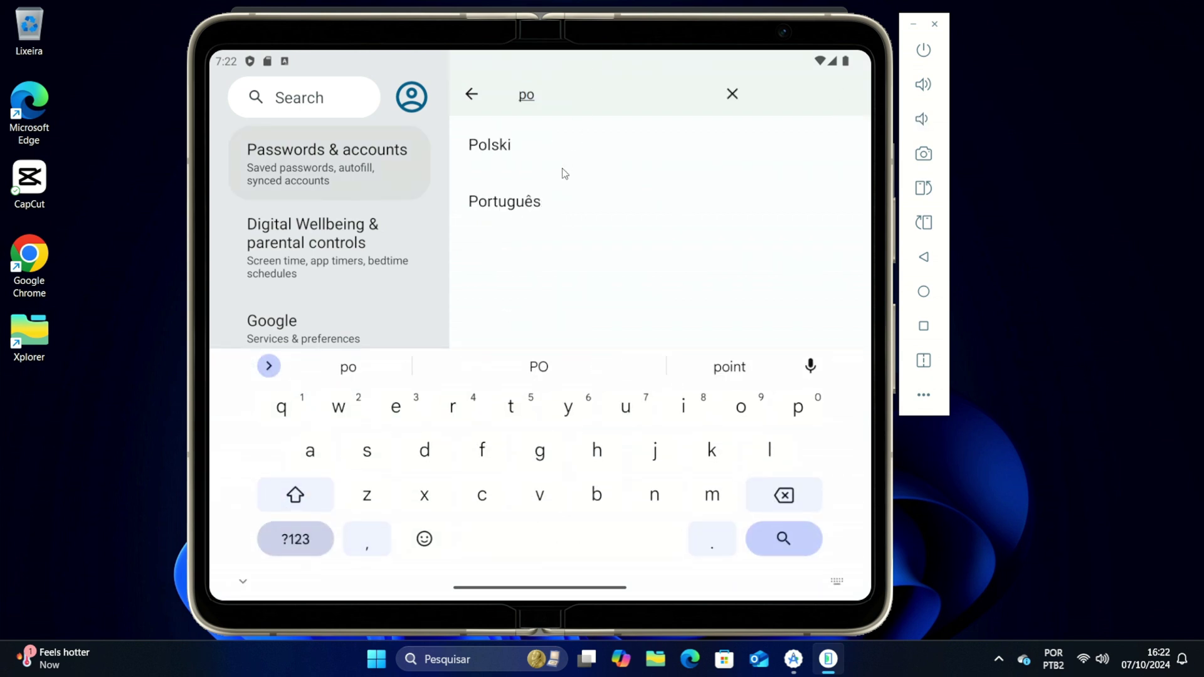
click(539, 202)
click(515, 182)
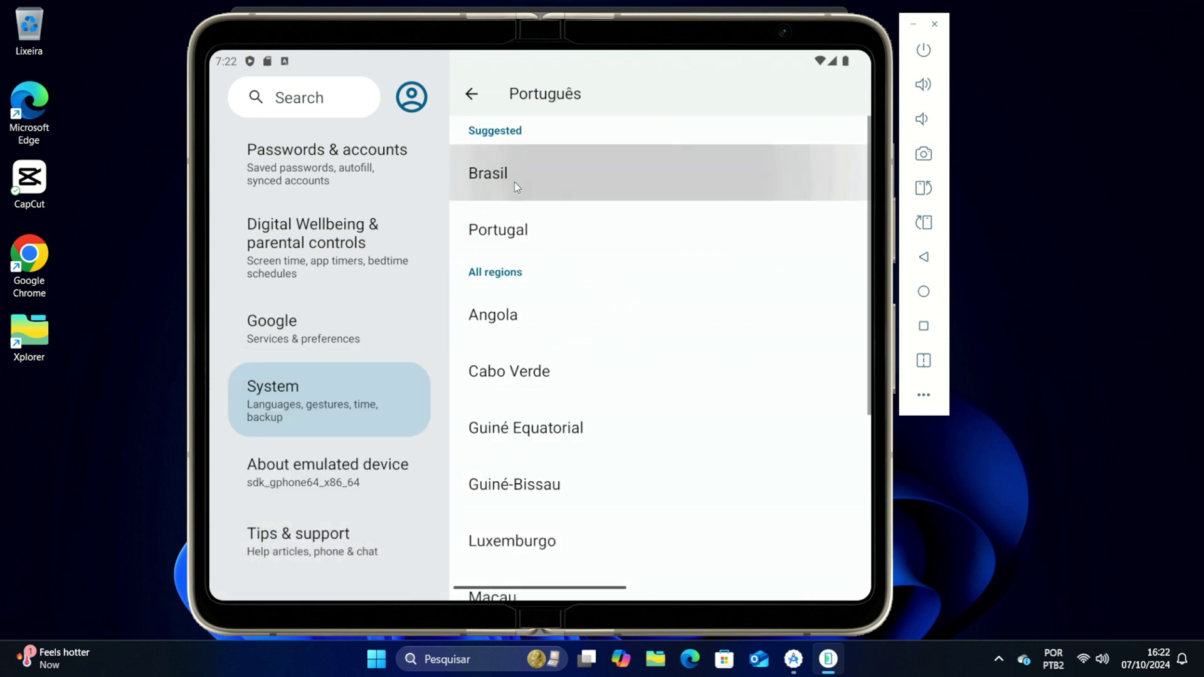
- Move Português (Brasil) above English (United States) in the preferred language order and accept the system language change
drag(847, 413, 847, 316)
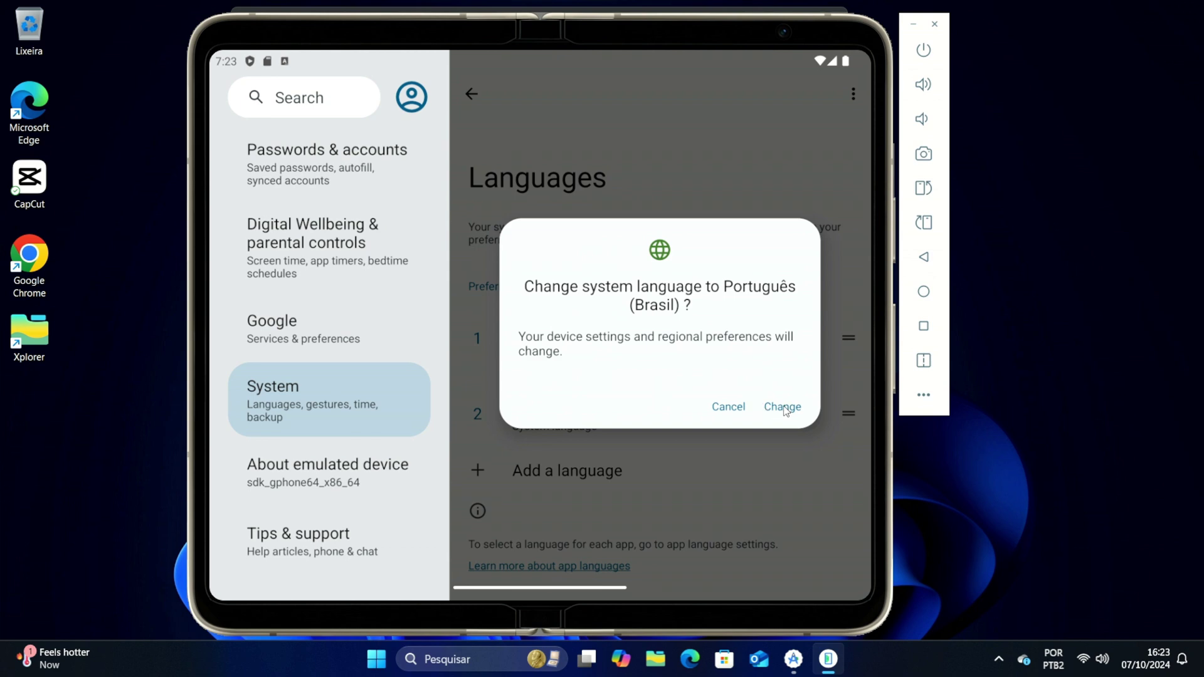
click(782, 407)
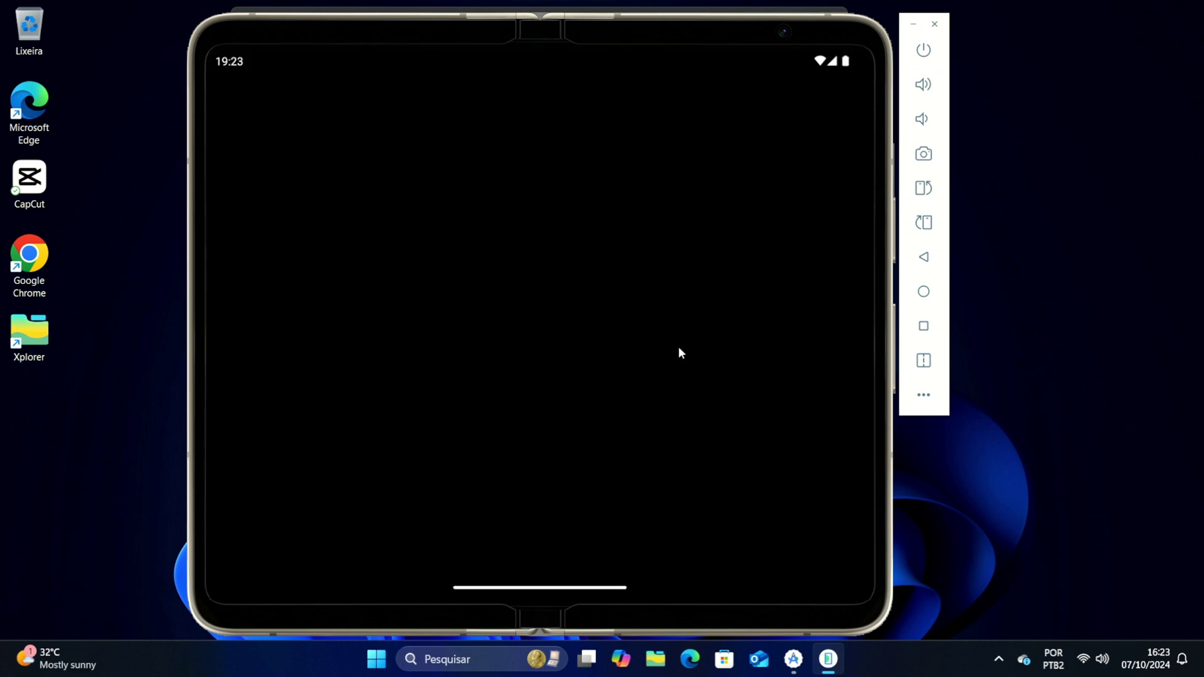
scroll(332, 393, up, 3)
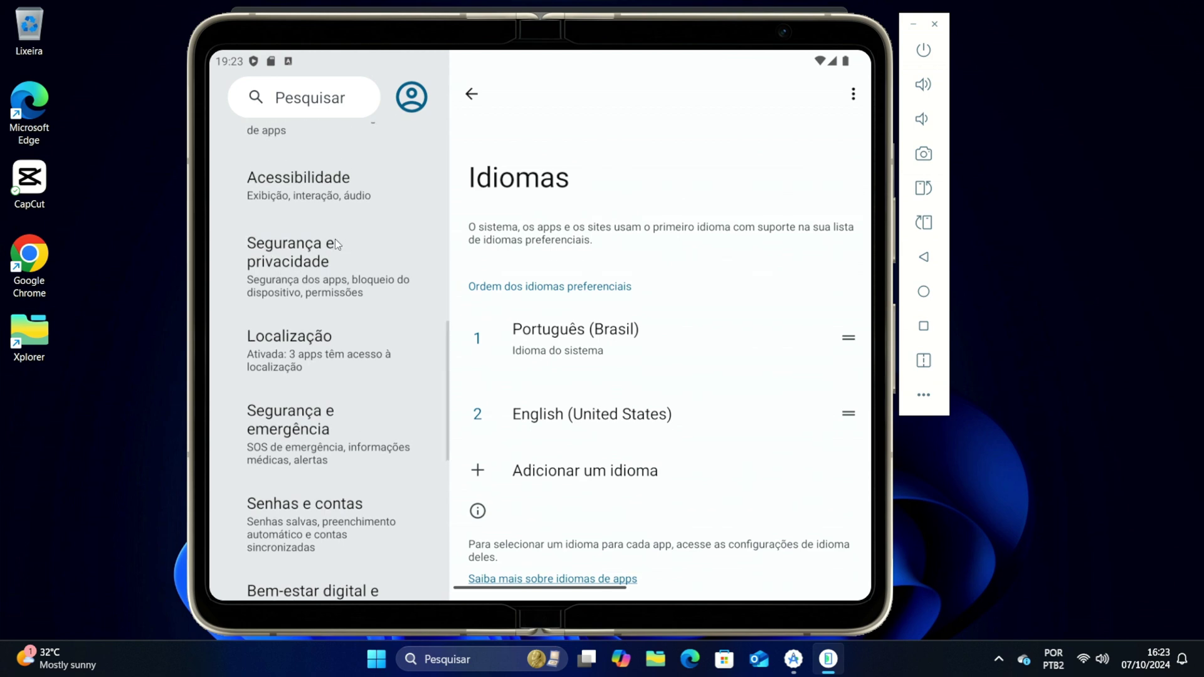
- Leave the Android settings for the virtual device's home screen and use the emulator's power control
click(926, 262)
drag(630, 312, 620, 347)
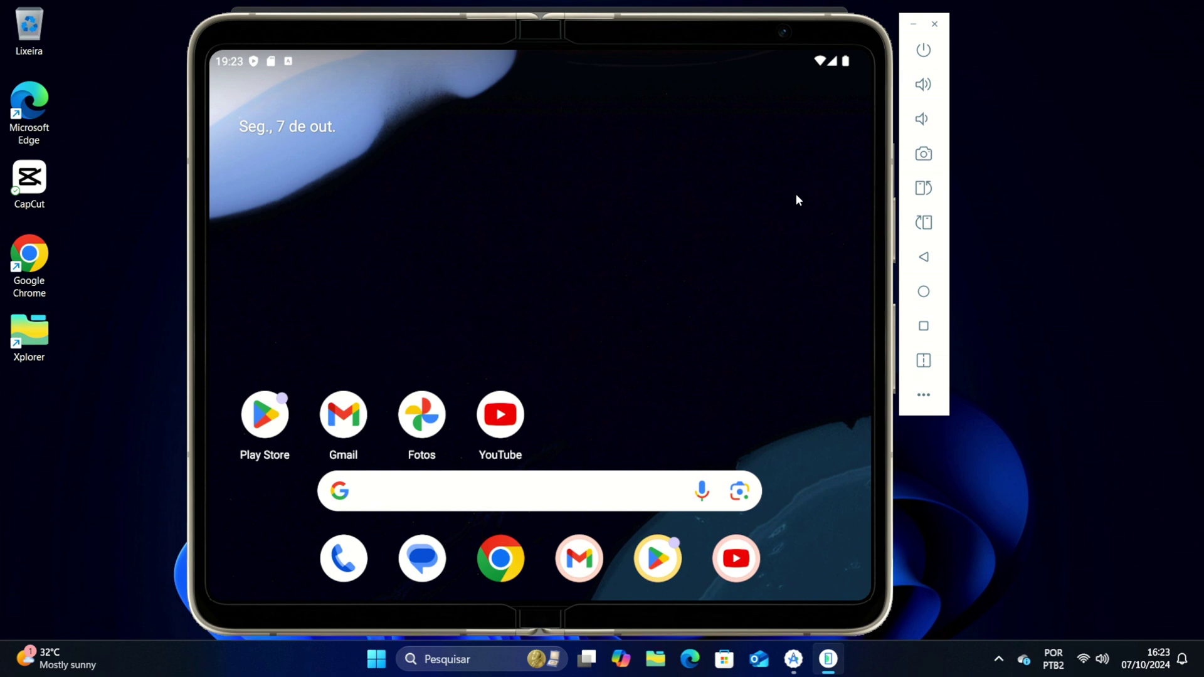
click(923, 50)
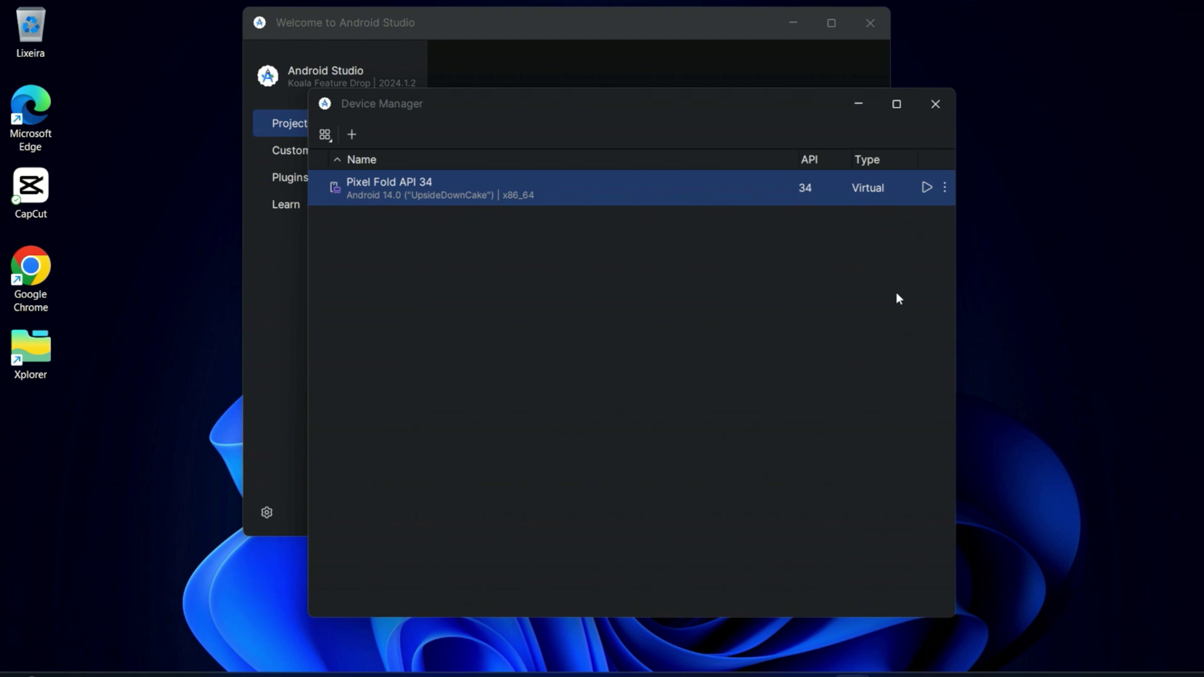
- Look through the advanced configuration of the Pixel Fold API 34 virtual device and close it without saving
click(944, 187)
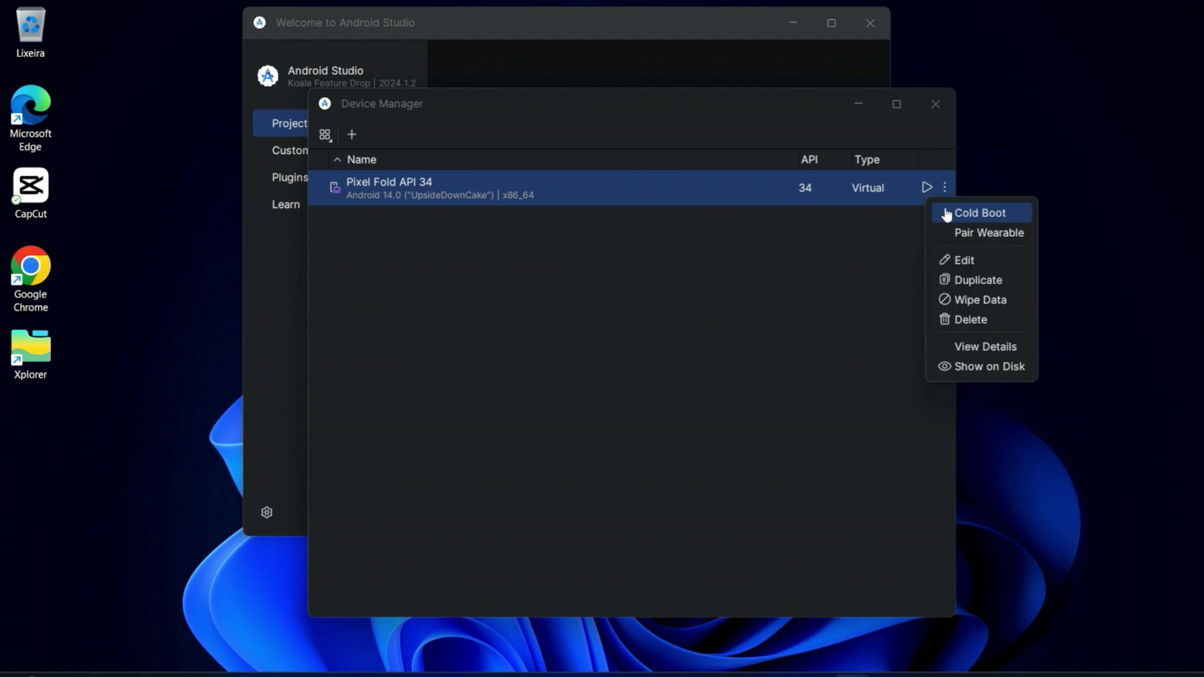
click(949, 258)
click(336, 521)
scroll(376, 489, down, 6)
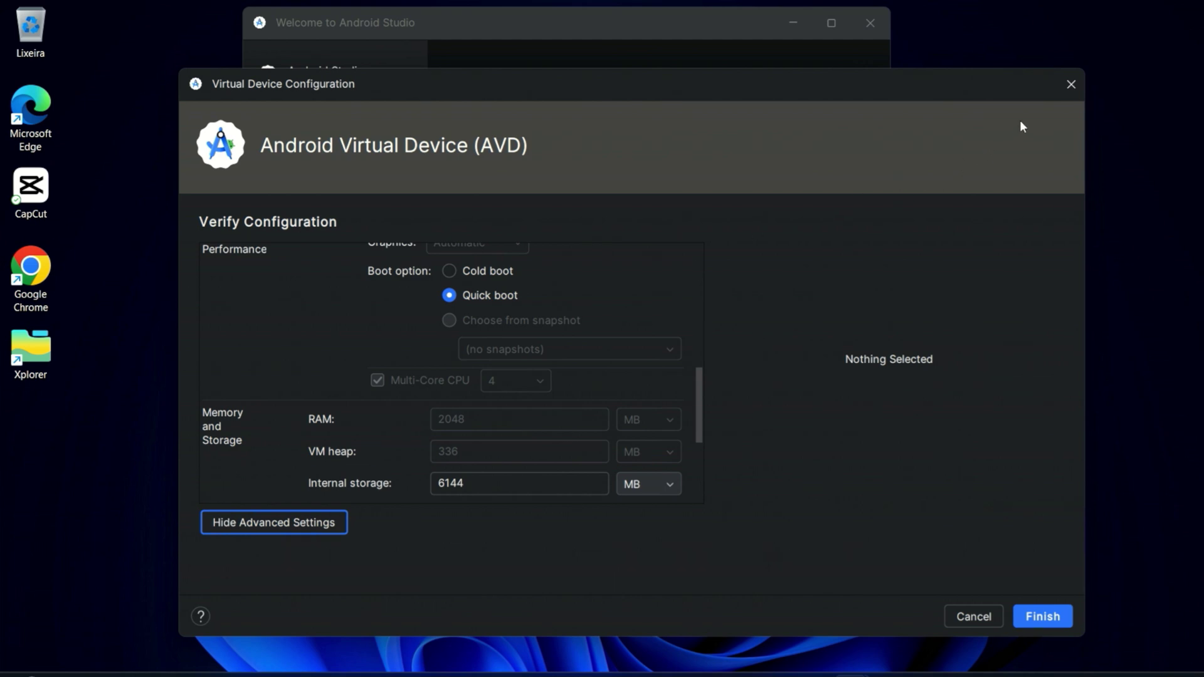
click(1070, 84)
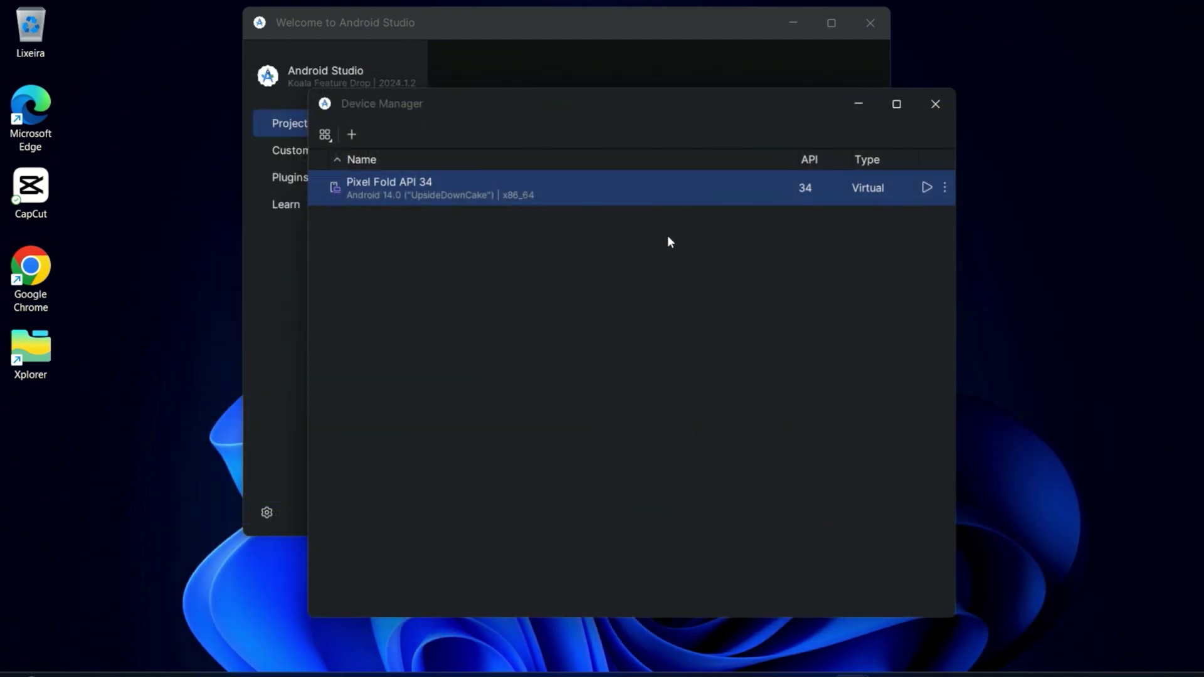
- Delete the Pixel Fold API 34 virtual device and confirm the deletion
click(945, 188)
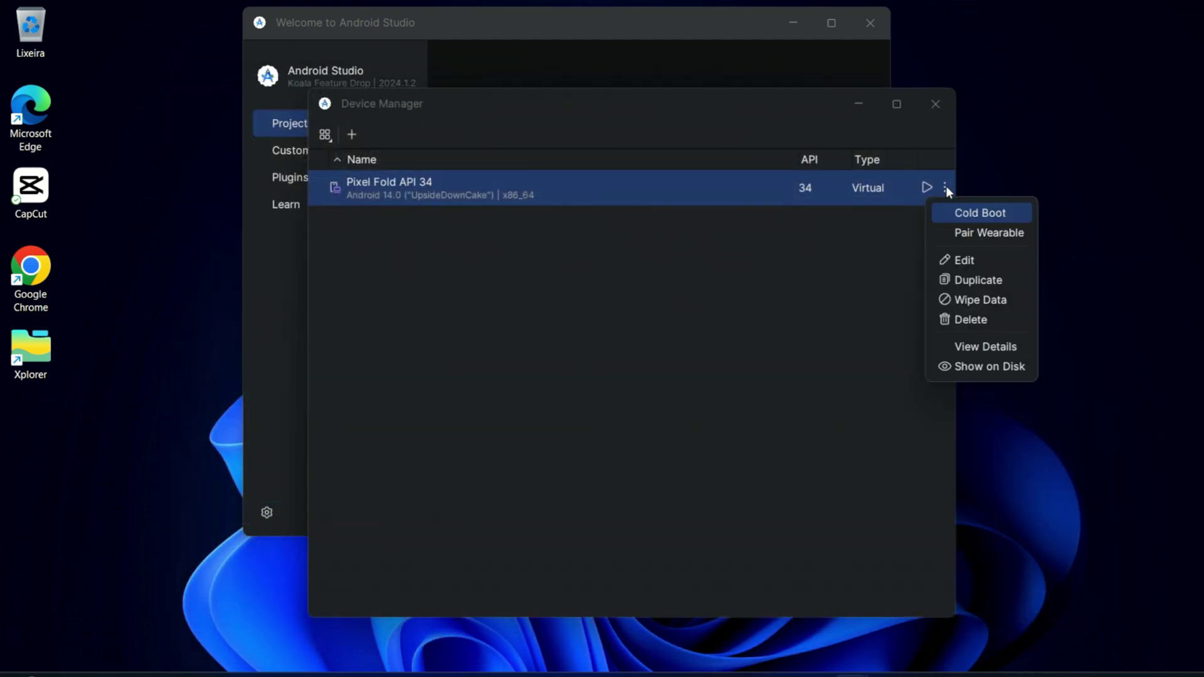
click(974, 323)
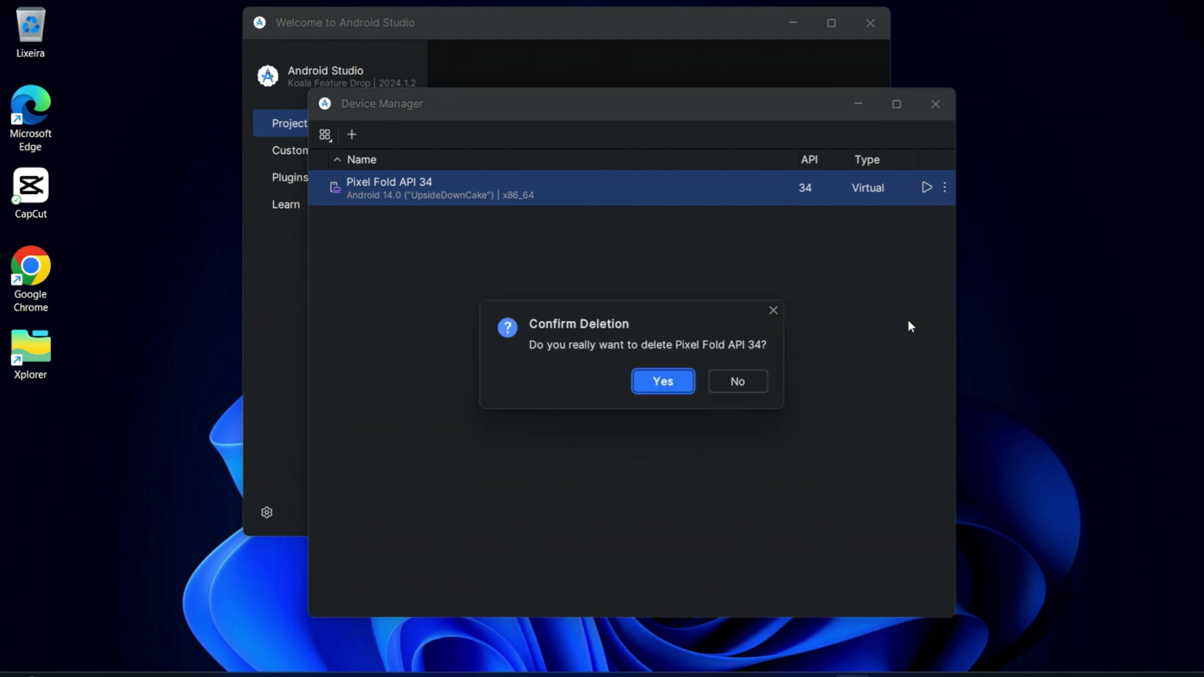
click(673, 379)
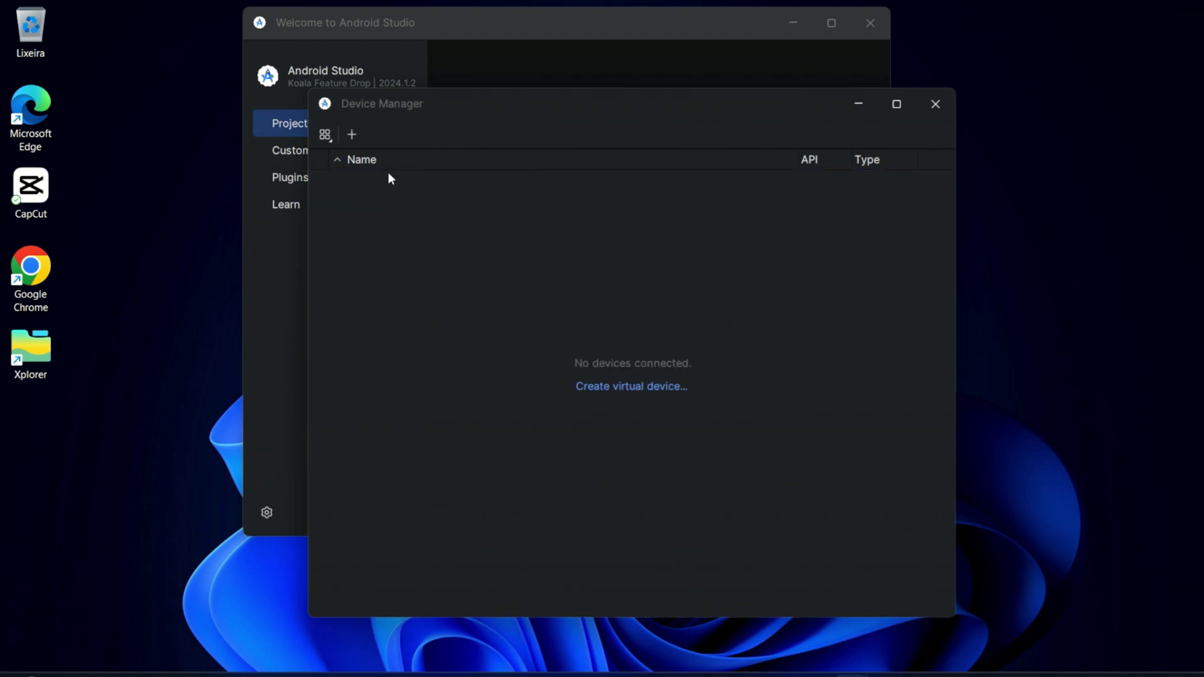
- Start a new virtual device with Pixel Fold hardware and select the UpsideDownCake API 34 Google Play system image
click(352, 134)
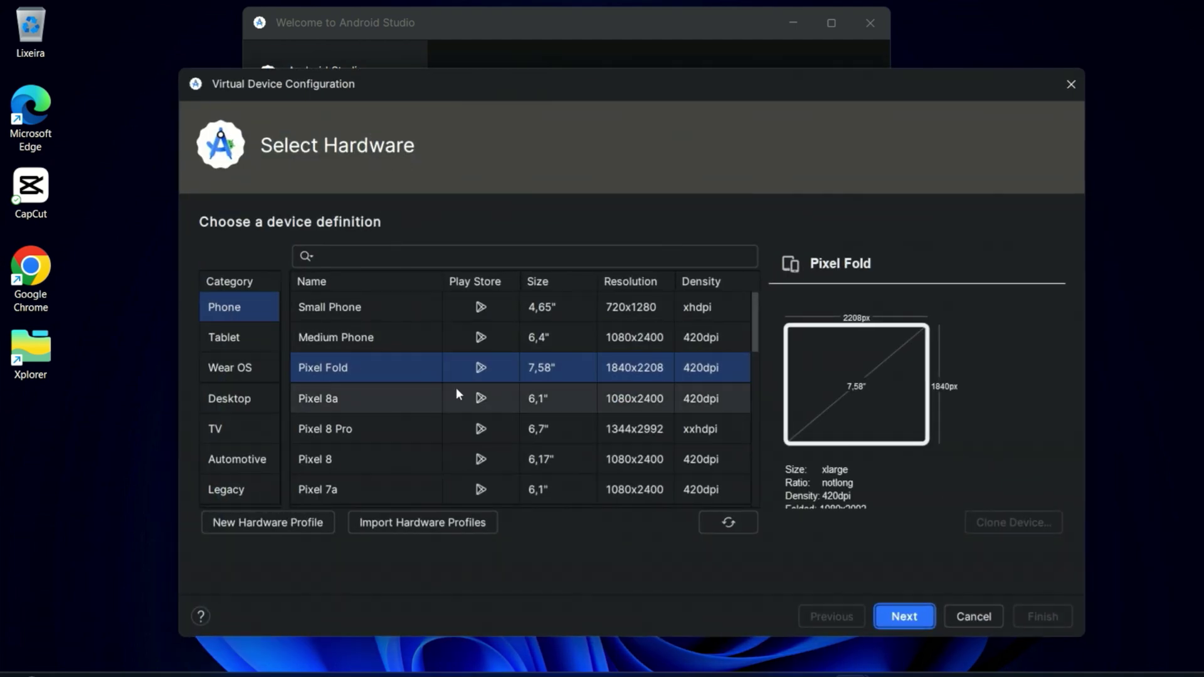
click(356, 367)
click(904, 616)
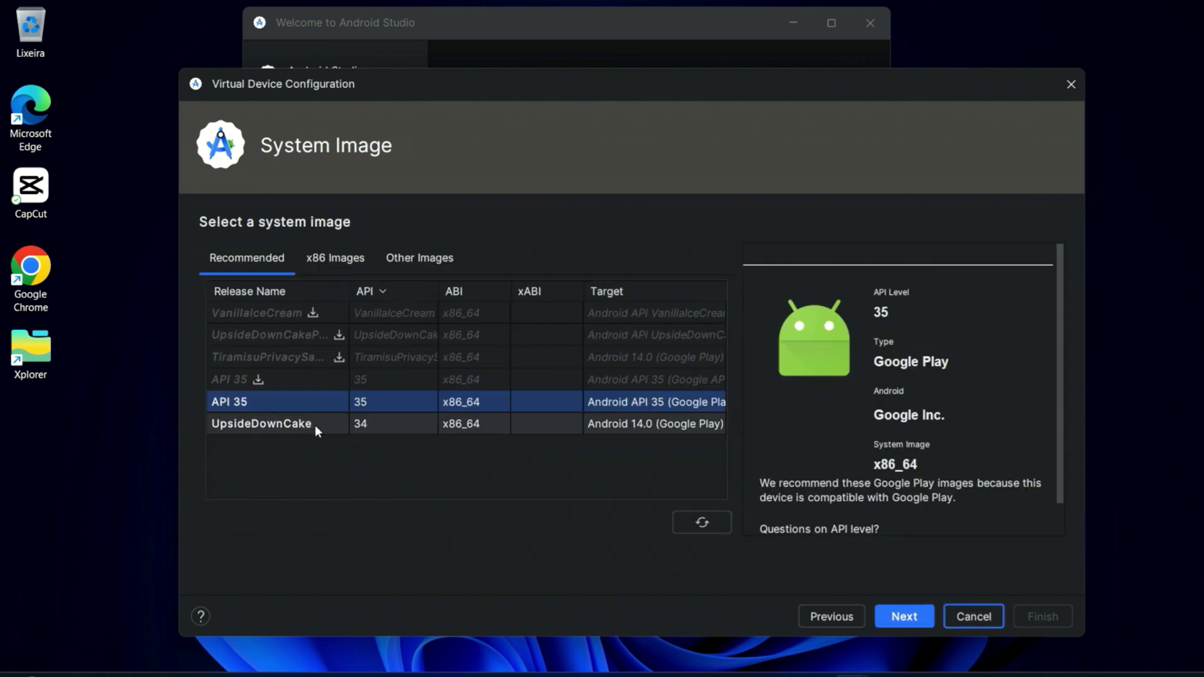
click(280, 432)
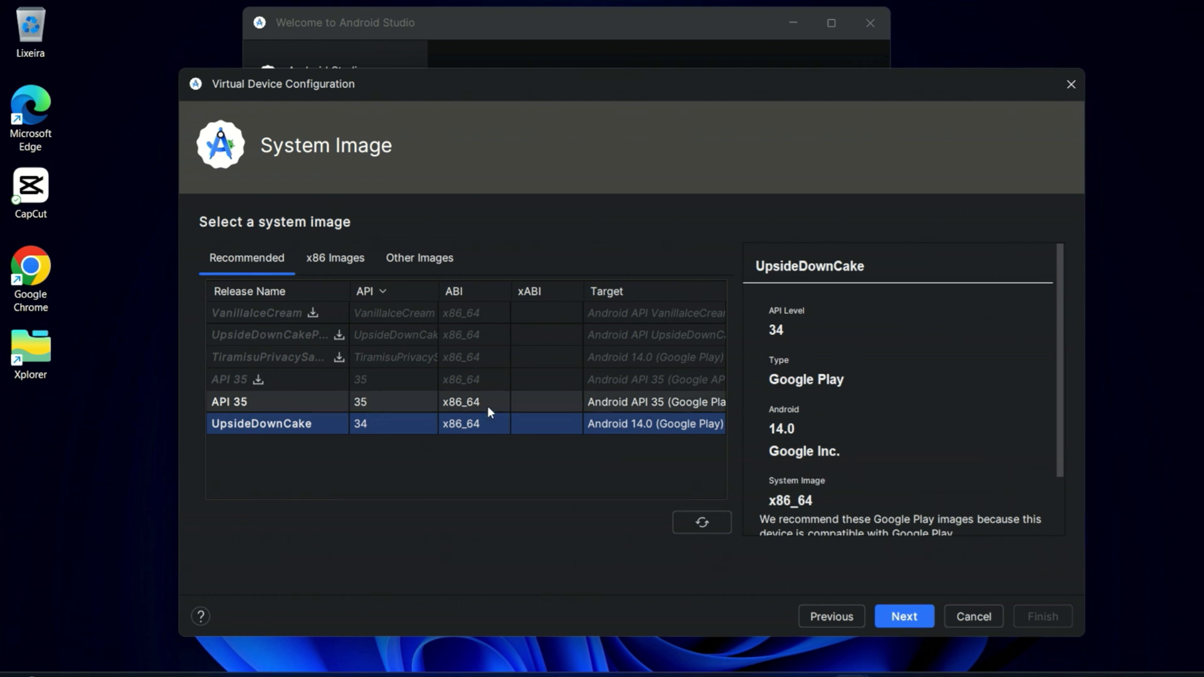
- Download the x86_64 UpsideDownCake API 34 Google APIs ATD system image and continue with it for the new device
click(334, 261)
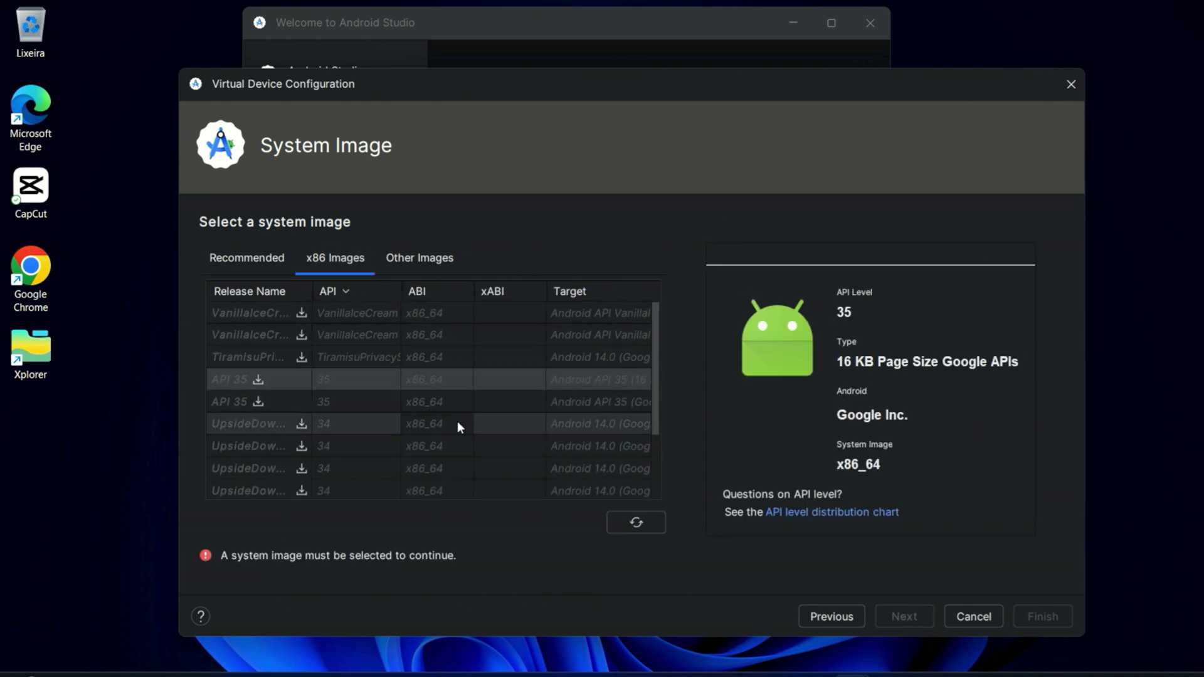
click(499, 432)
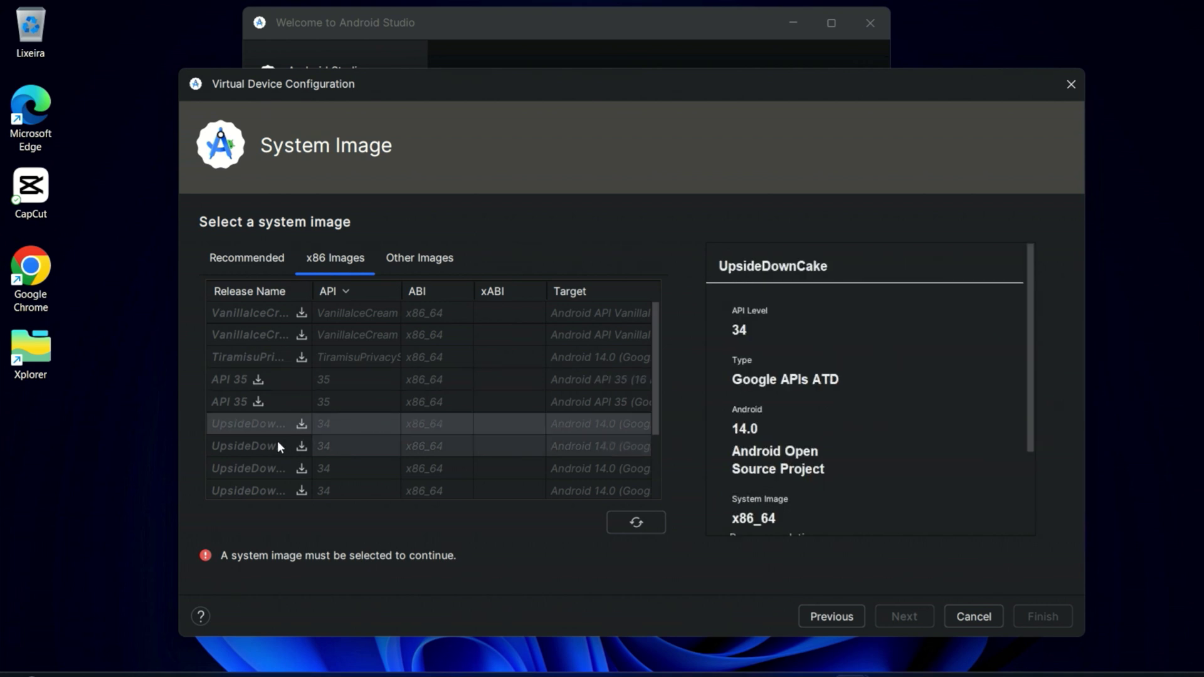
click(302, 424)
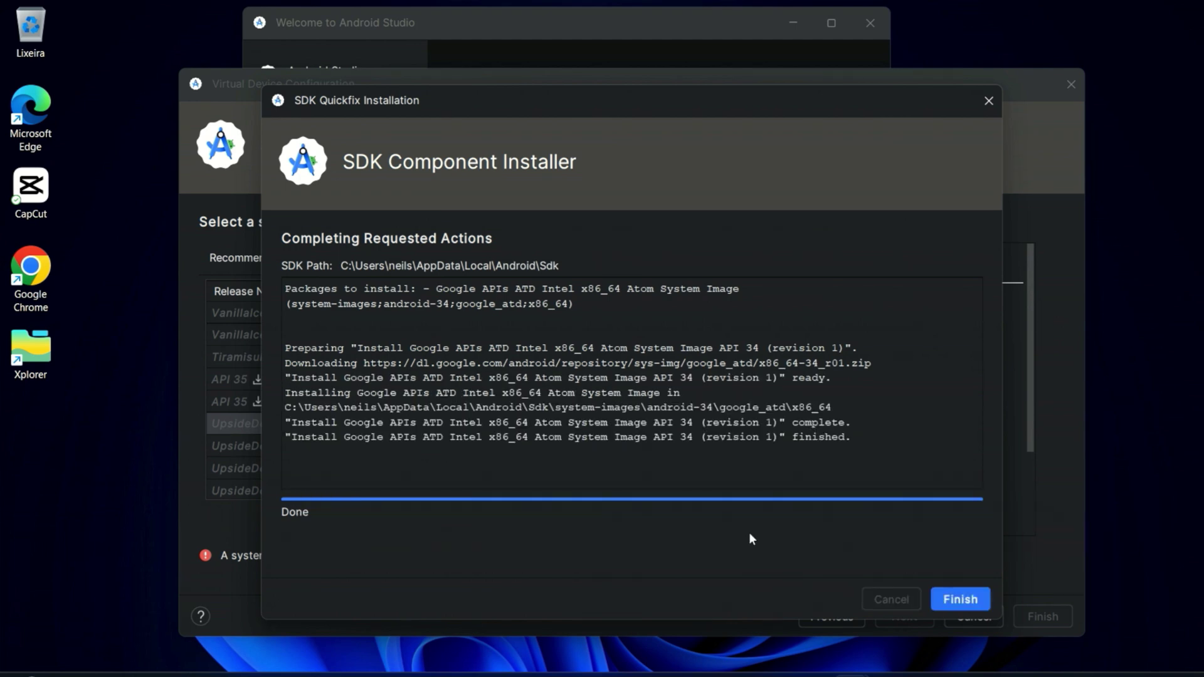
click(959, 599)
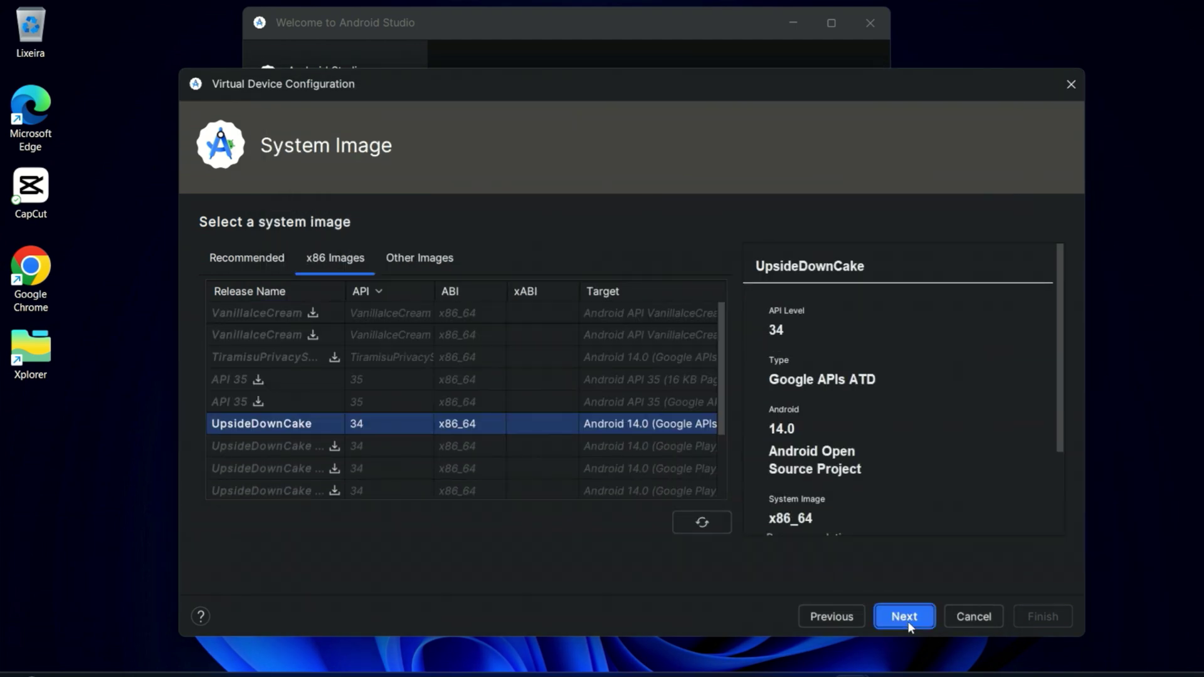
click(908, 622)
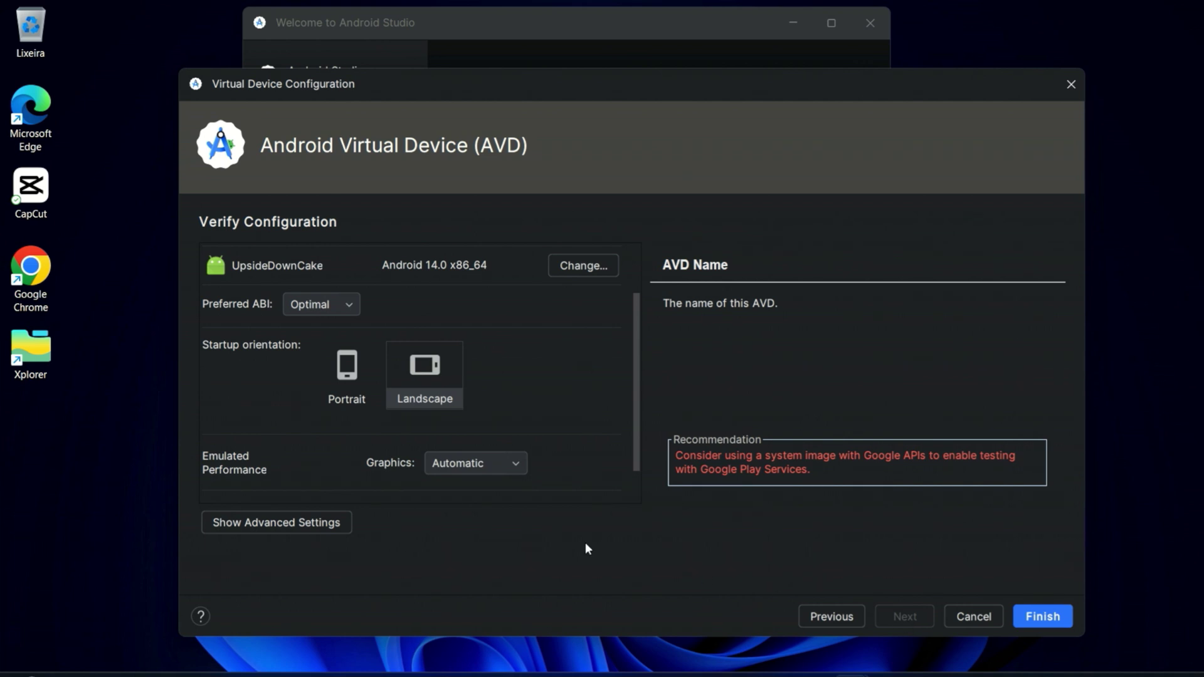
- Show the new virtual device's advanced settings and set its RAM to 6 GB
click(238, 526)
scroll(397, 483, down, 5)
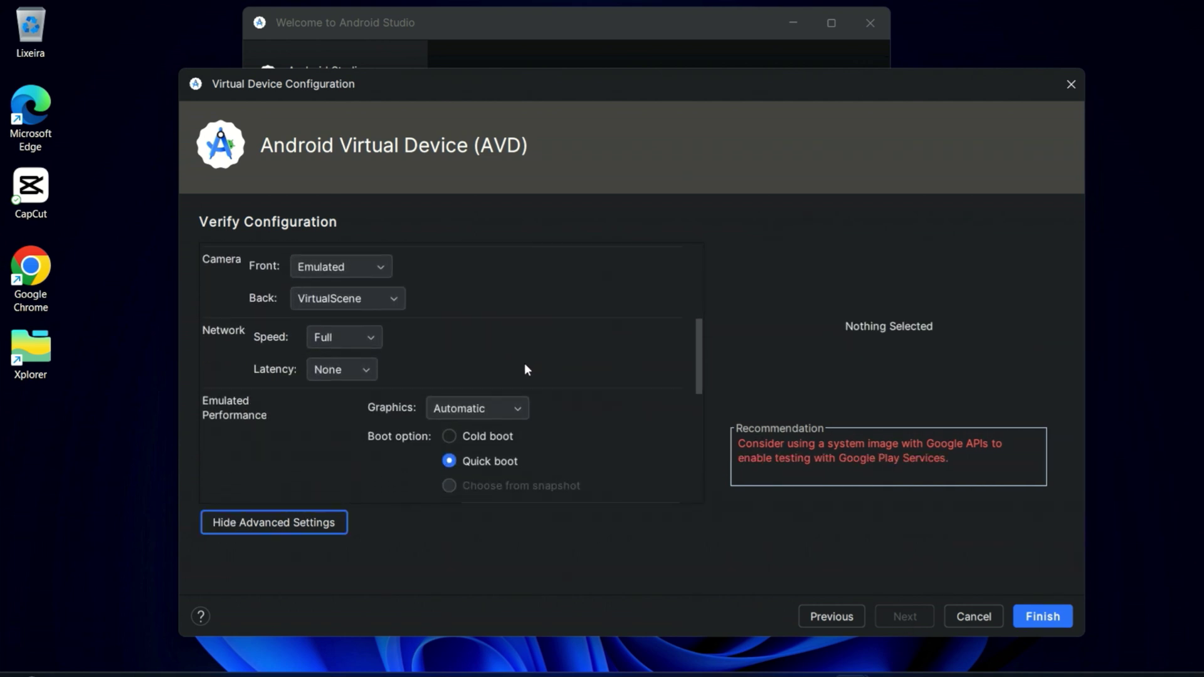
scroll(525, 370, down, 5)
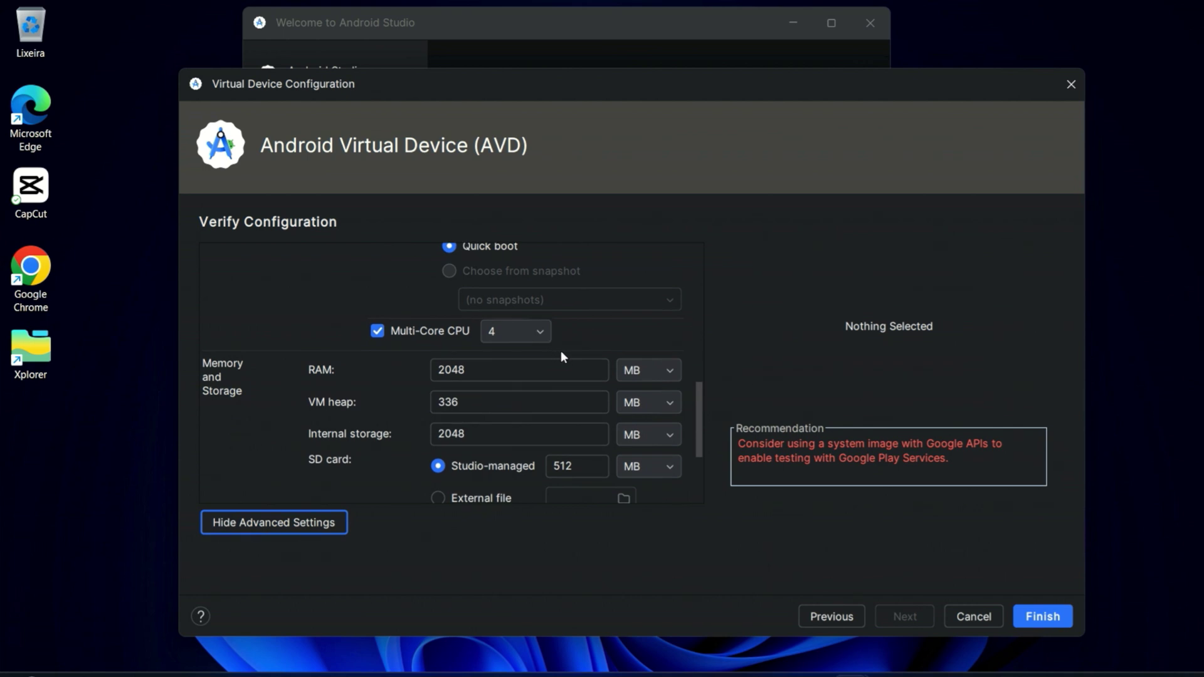
click(538, 338)
click(423, 345)
click(514, 370)
drag(514, 370, 392, 379)
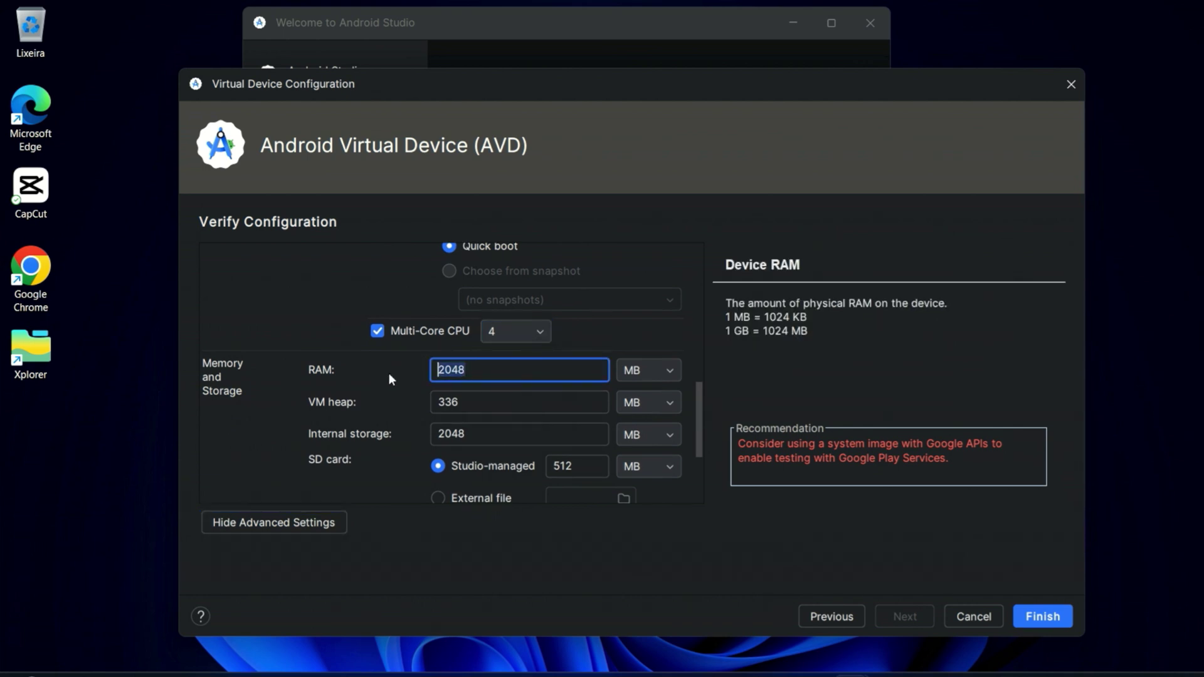
click(635, 371)
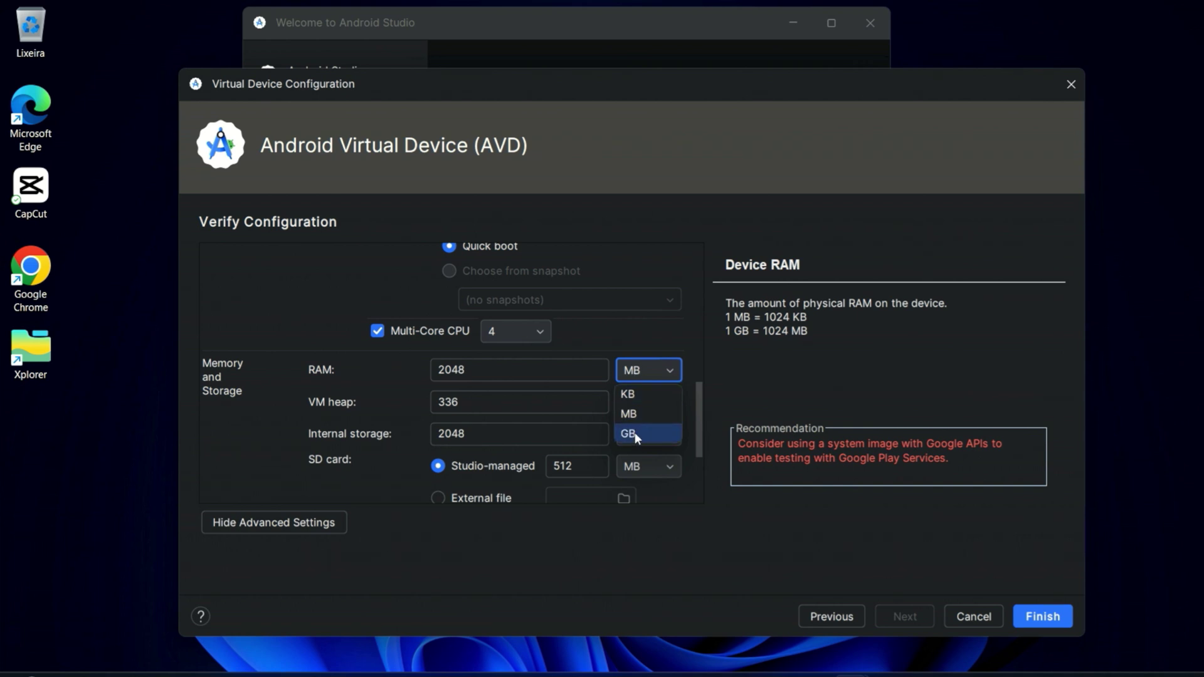
click(629, 433)
drag(480, 371, 397, 363)
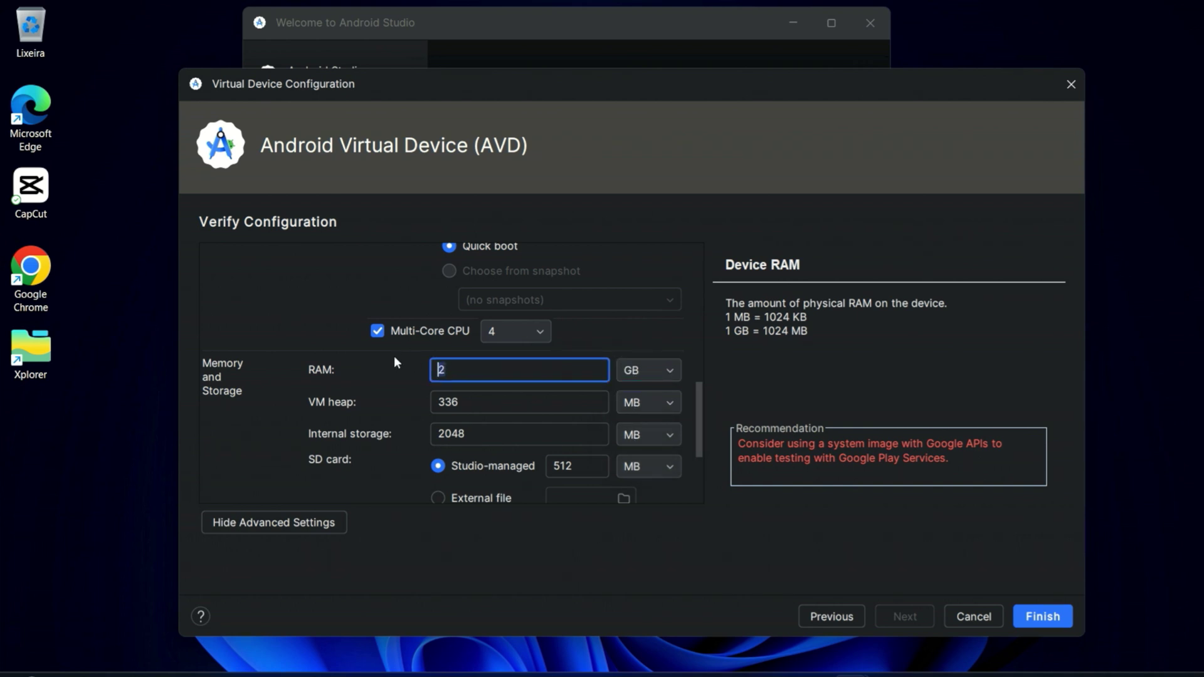
text(6)
- Review the internal storage, SD card, device frame and other advanced settings of the new virtual device
double_click(498, 438)
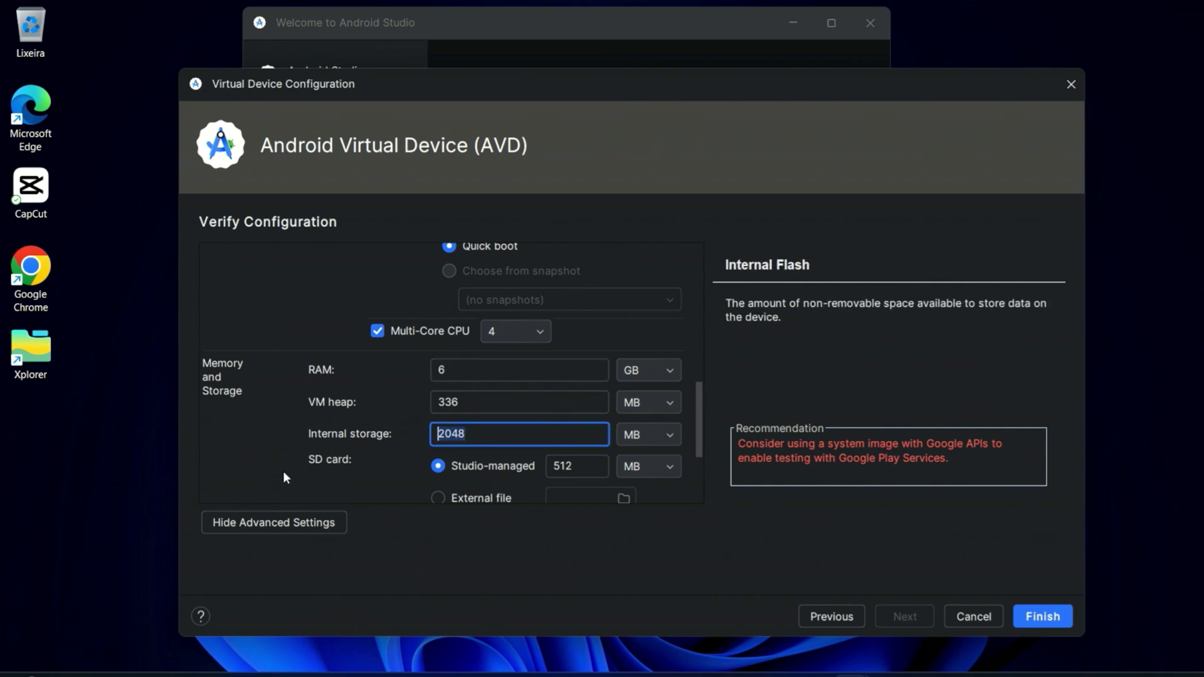
scroll(360, 467, down, 1)
scroll(361, 470, down, 3)
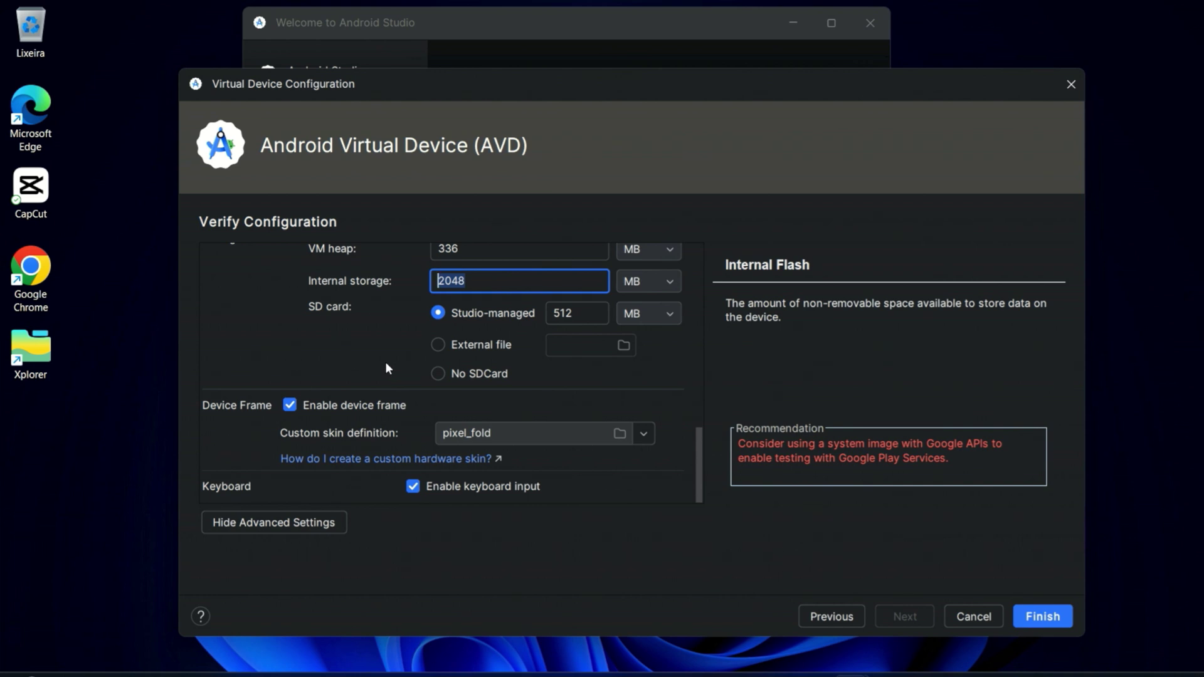
scroll(389, 369, up, 4)
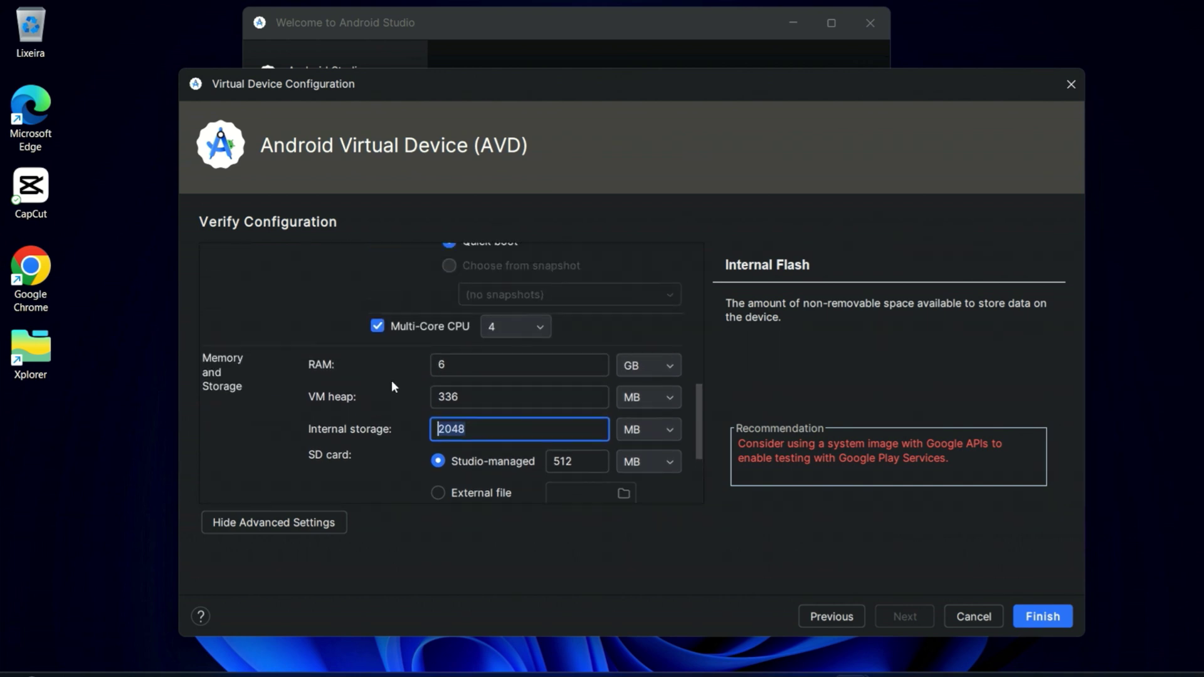
scroll(389, 388, up, 7)
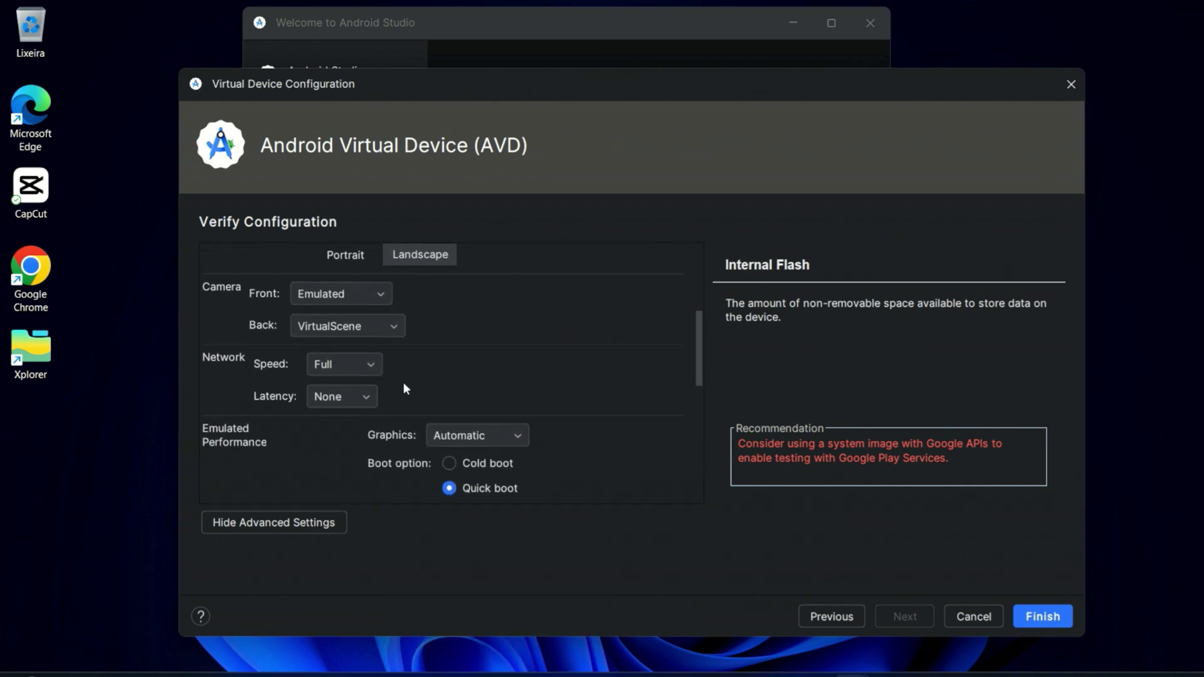
- Finish creating the Pixel Fold virtual device with the UpsideDownCake image and start it
scroll(470, 376, up, 6)
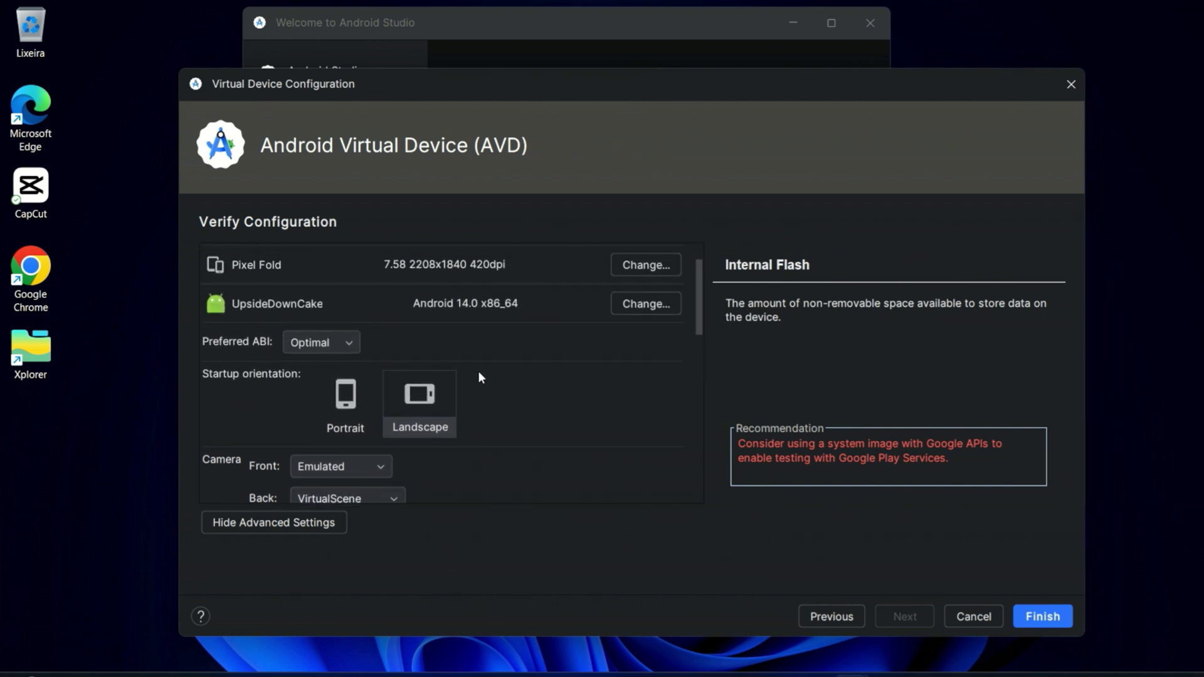
click(1037, 616)
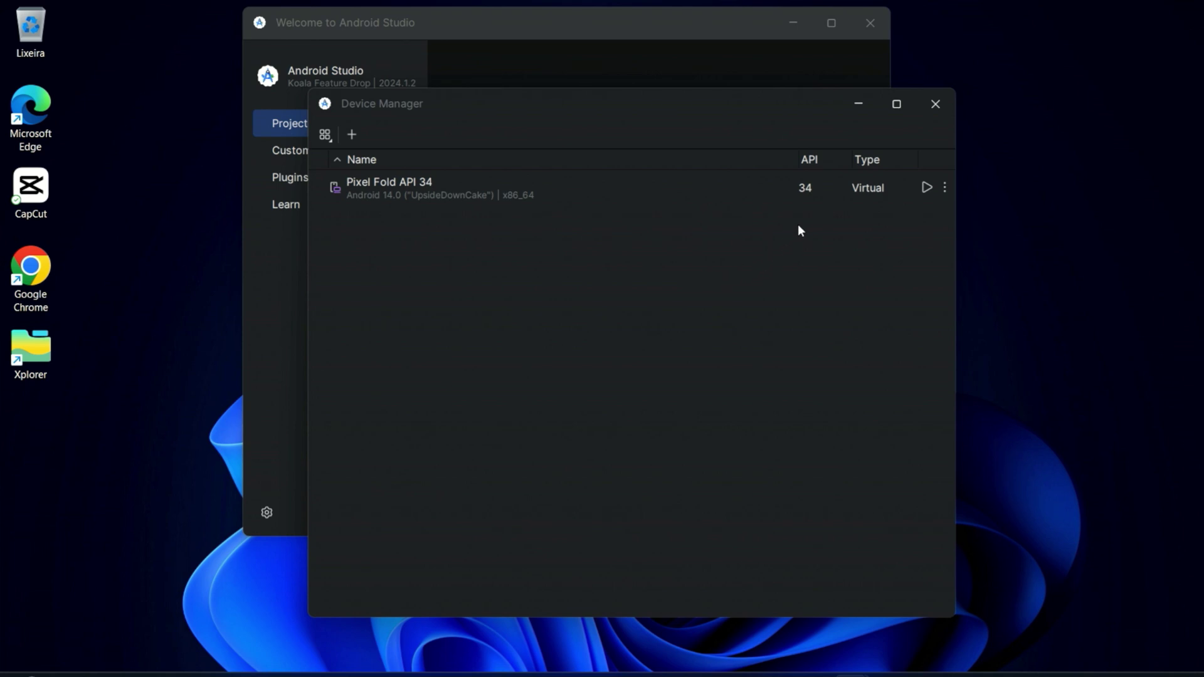
click(927, 188)
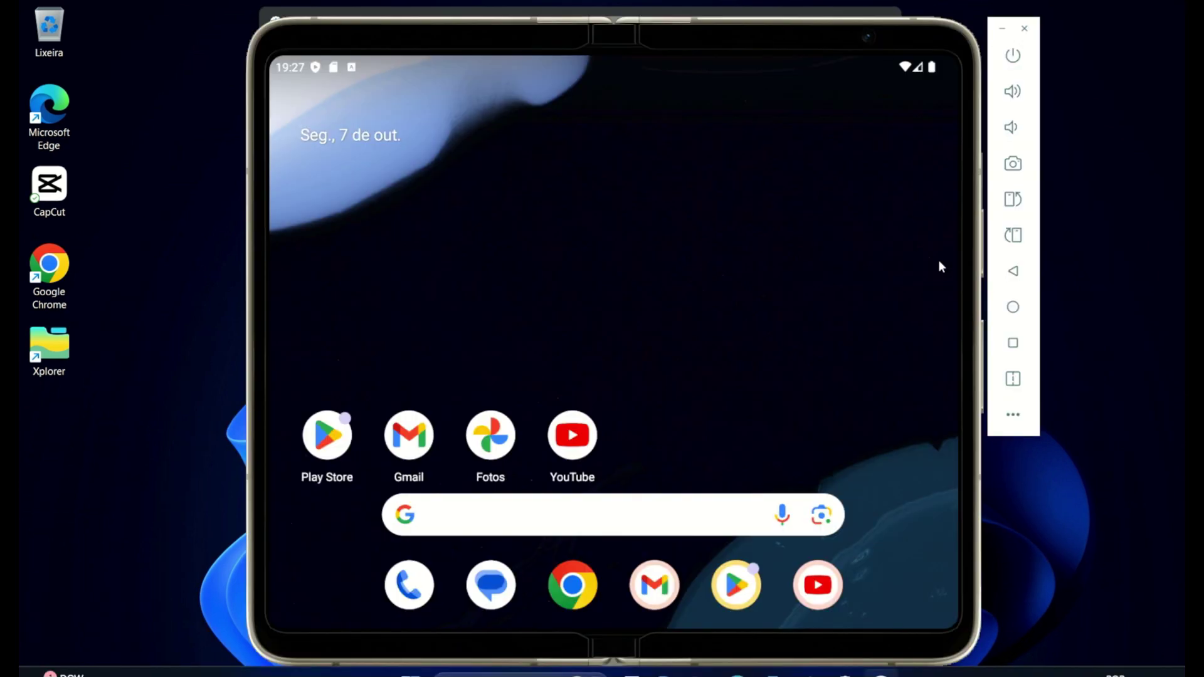
- Open the Play Store on the emulated Pixel Fold and install Instagram from the Em alta apps chart
click(326, 435)
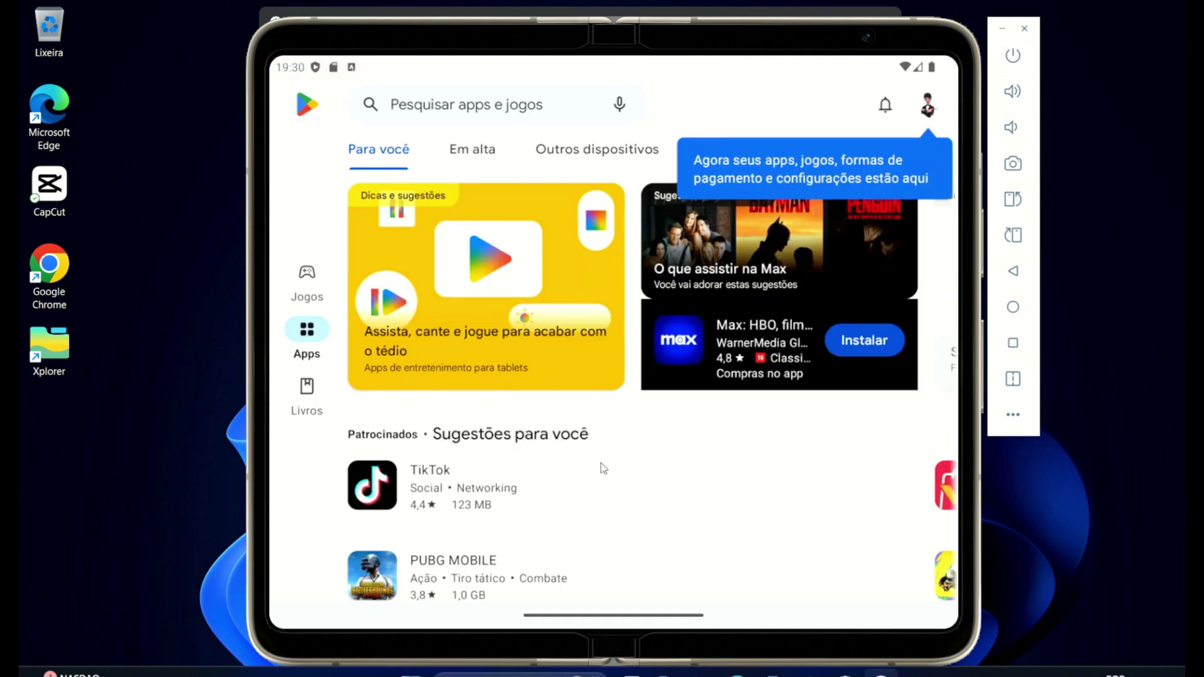
scroll(596, 349, down, 3)
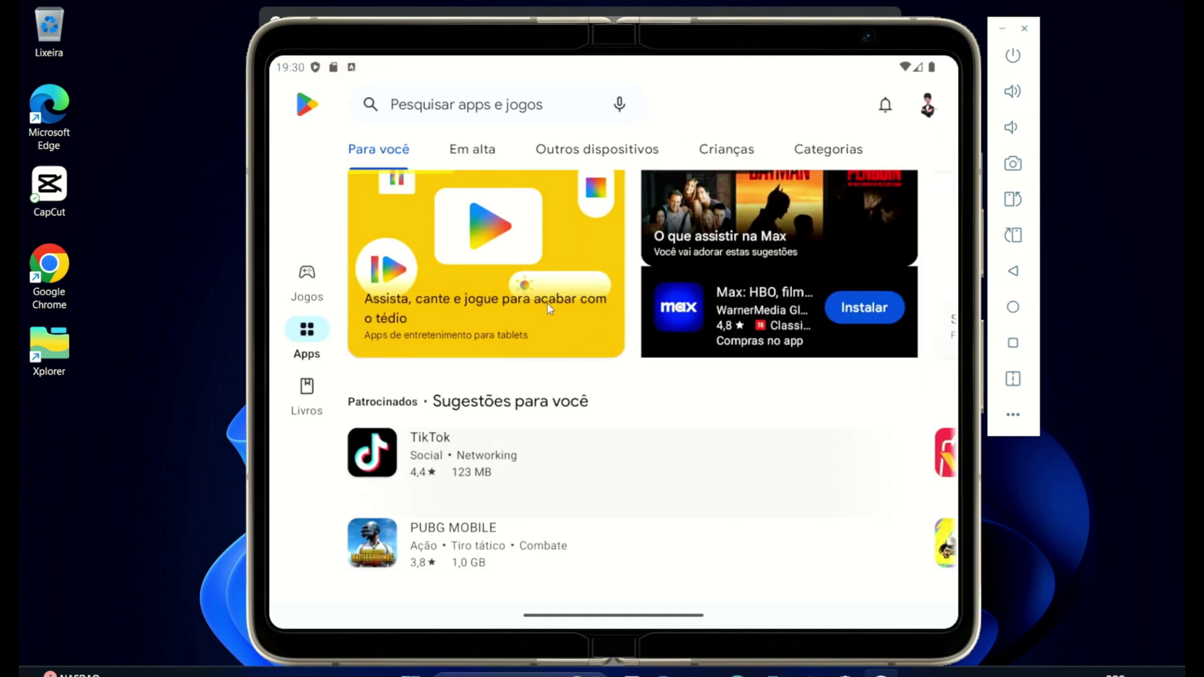
scroll(476, 351, up, 3)
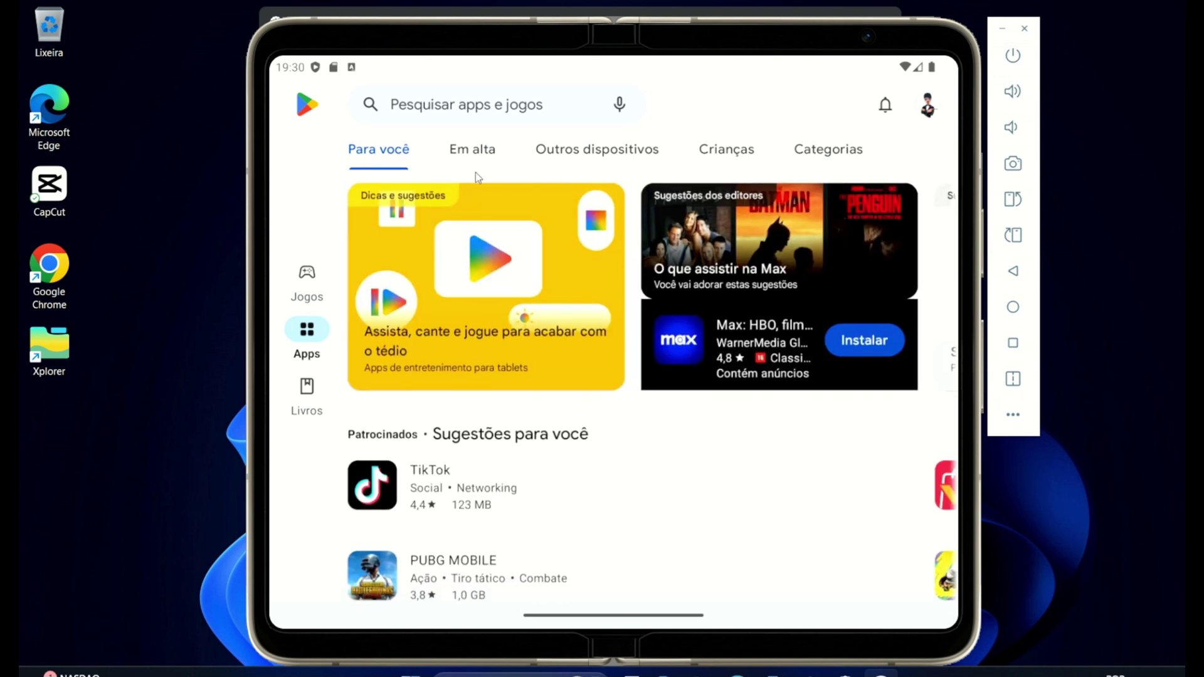
click(476, 153)
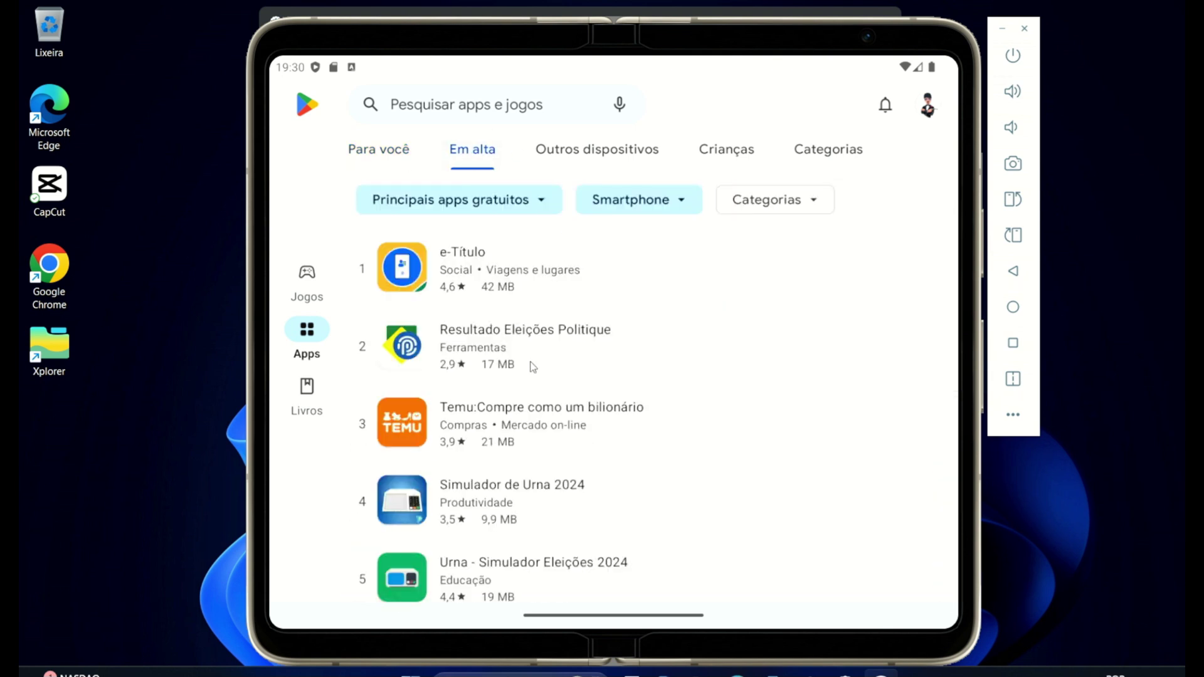
scroll(547, 461, down, 5)
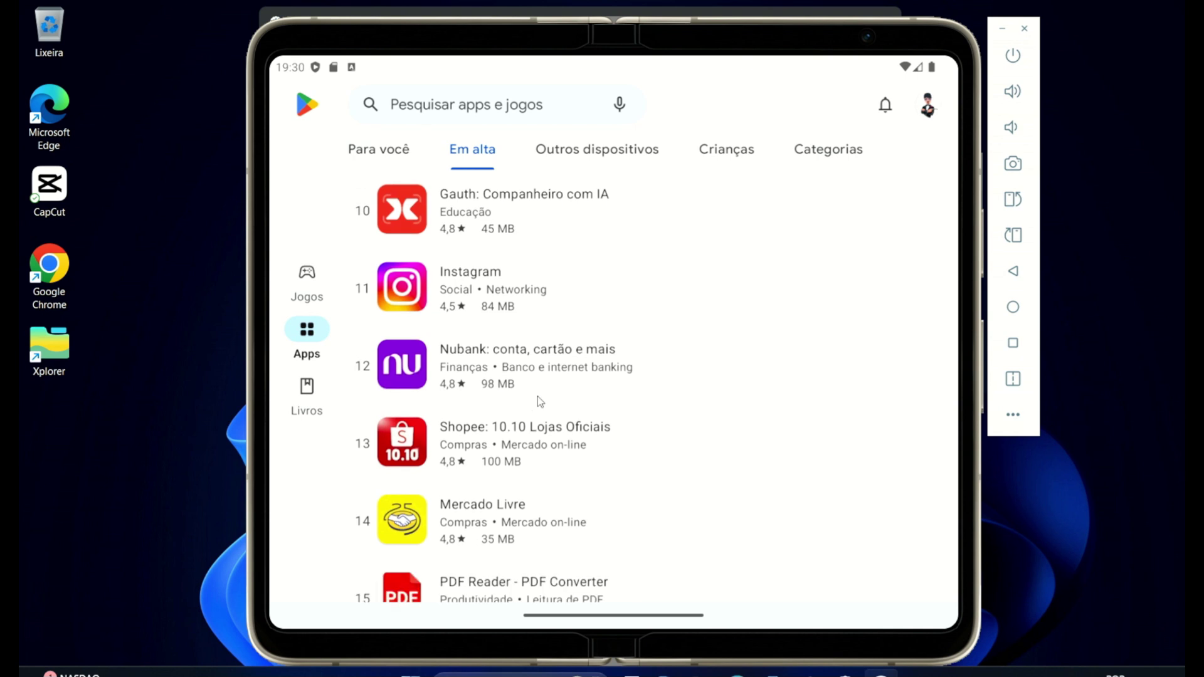
click(528, 295)
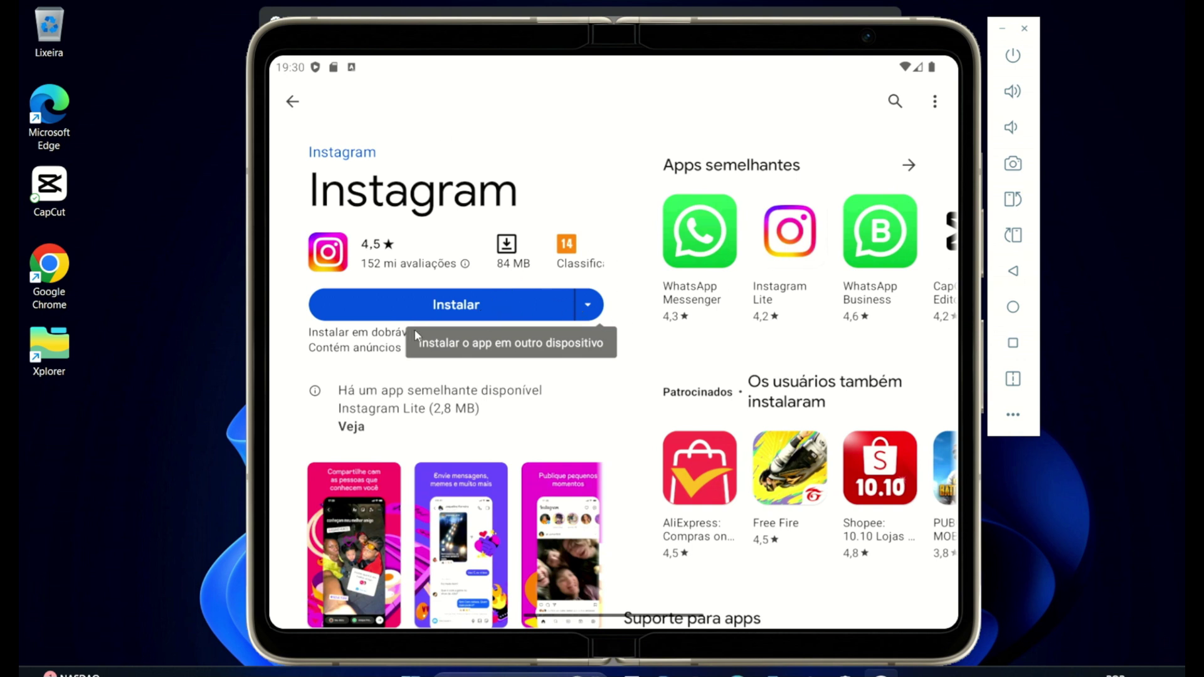
click(475, 311)
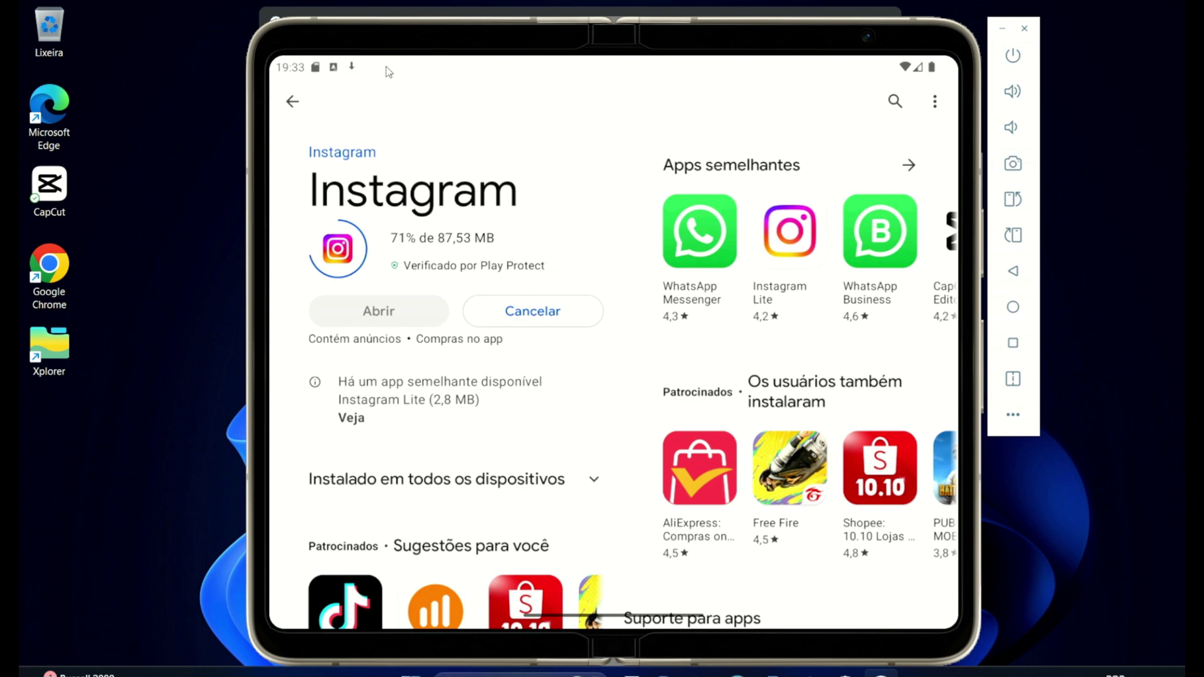
- Check Instagram's download progress in the device's notification shade and launch the app once it is installed
drag(376, 66, 371, 212)
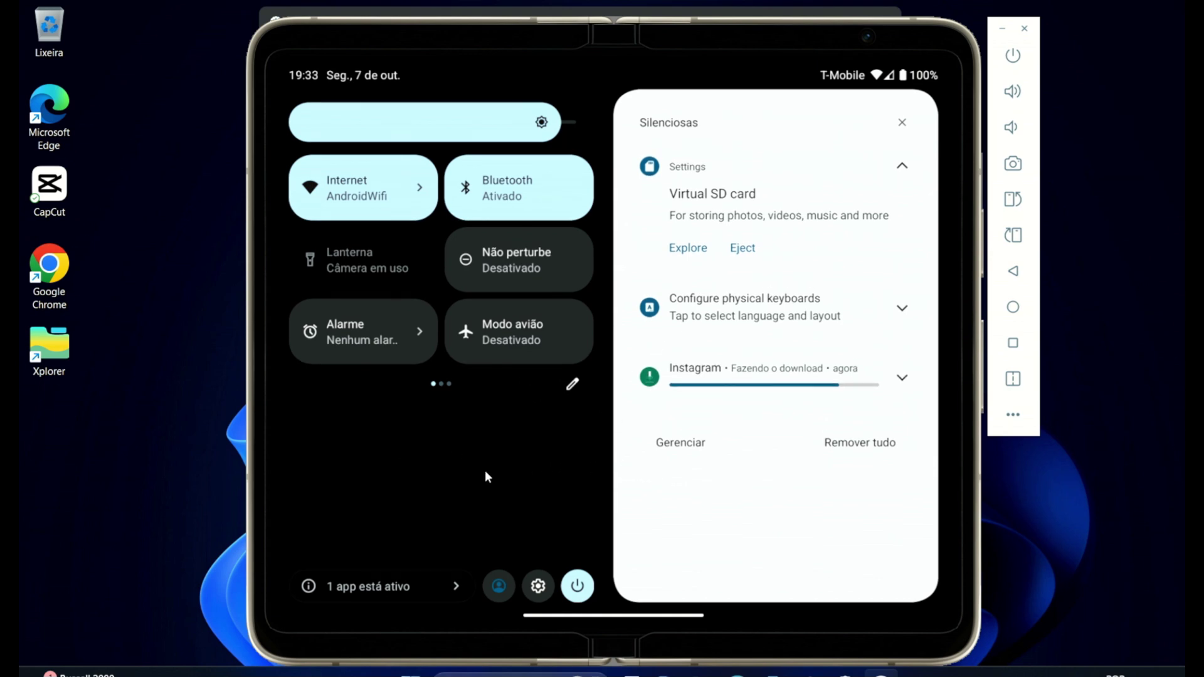
drag(486, 475, 504, 351)
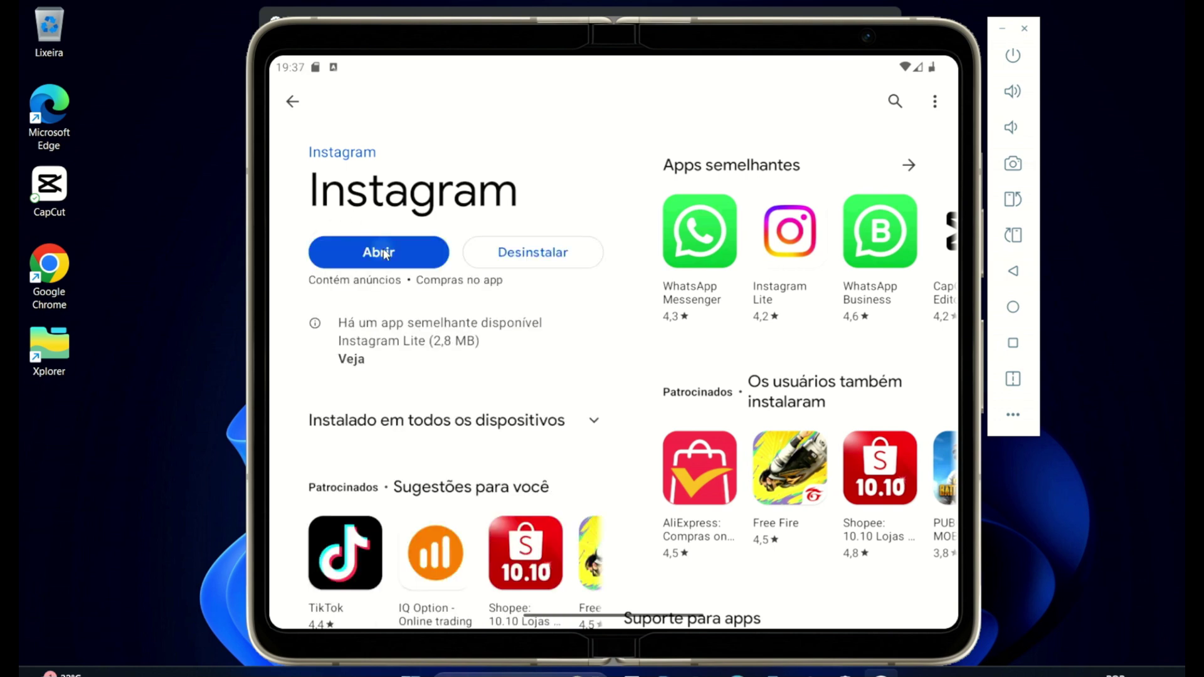
click(380, 249)
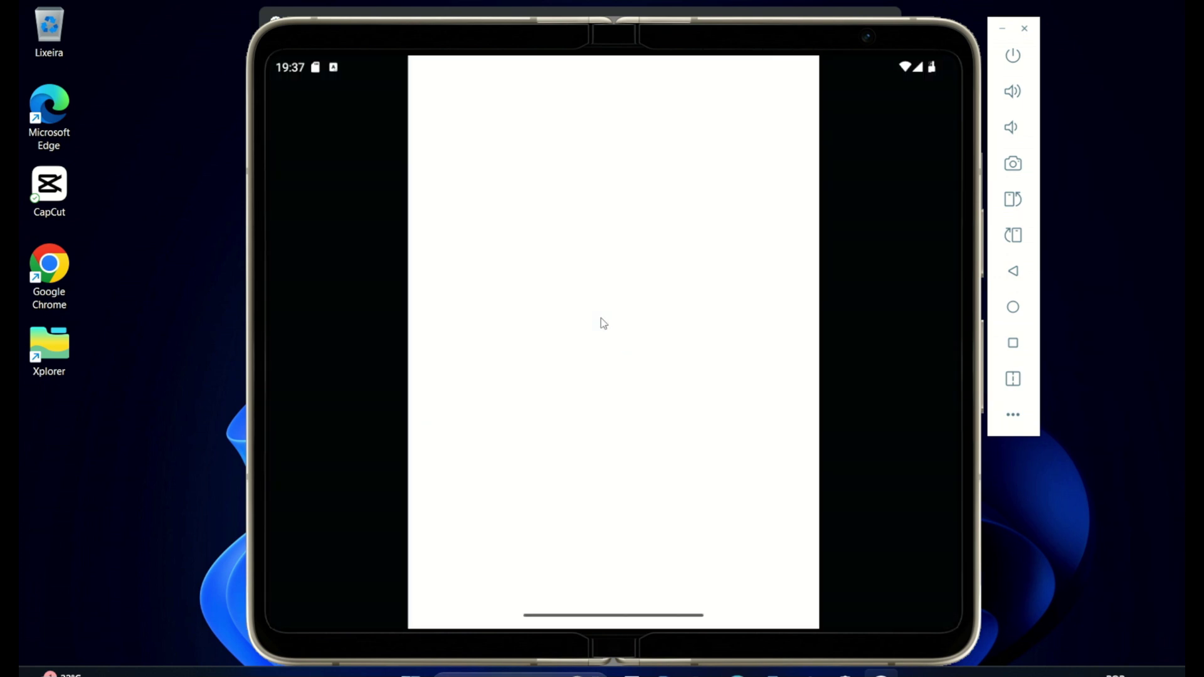
click(671, 448)
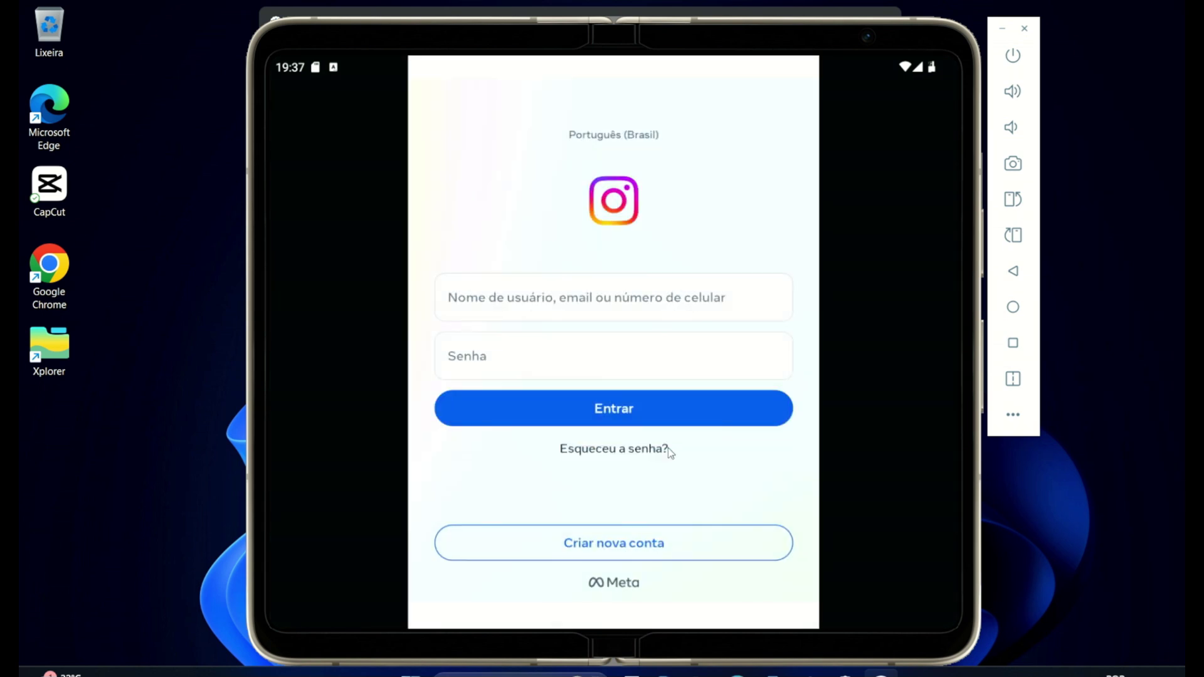